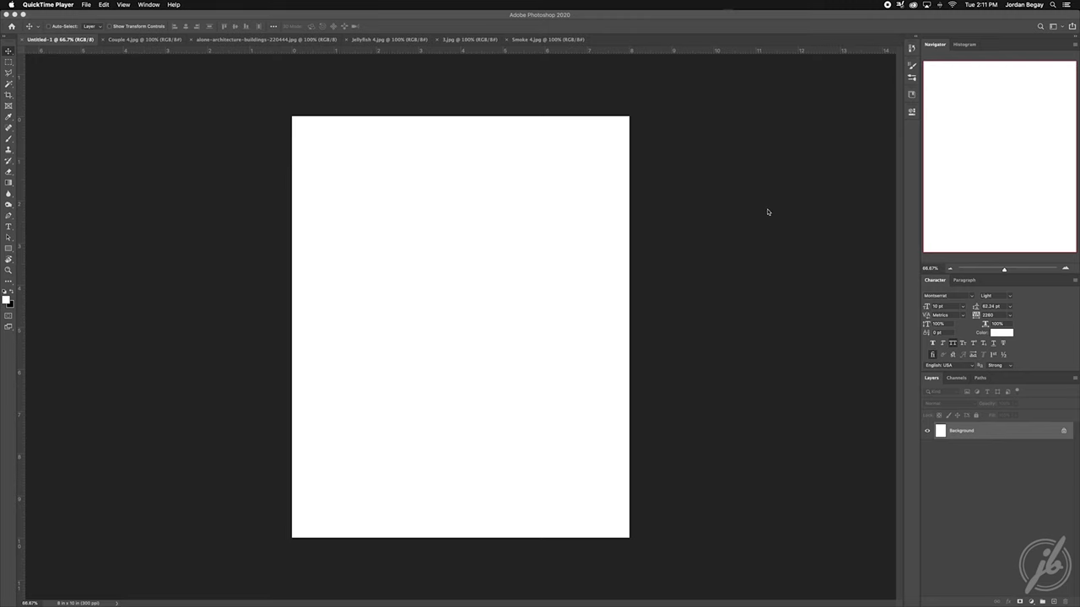
- Bring Photoshop to the front to show the blank Untitled-1 portrait document
{"action": "left_click", "coordinate": [768, 212]}
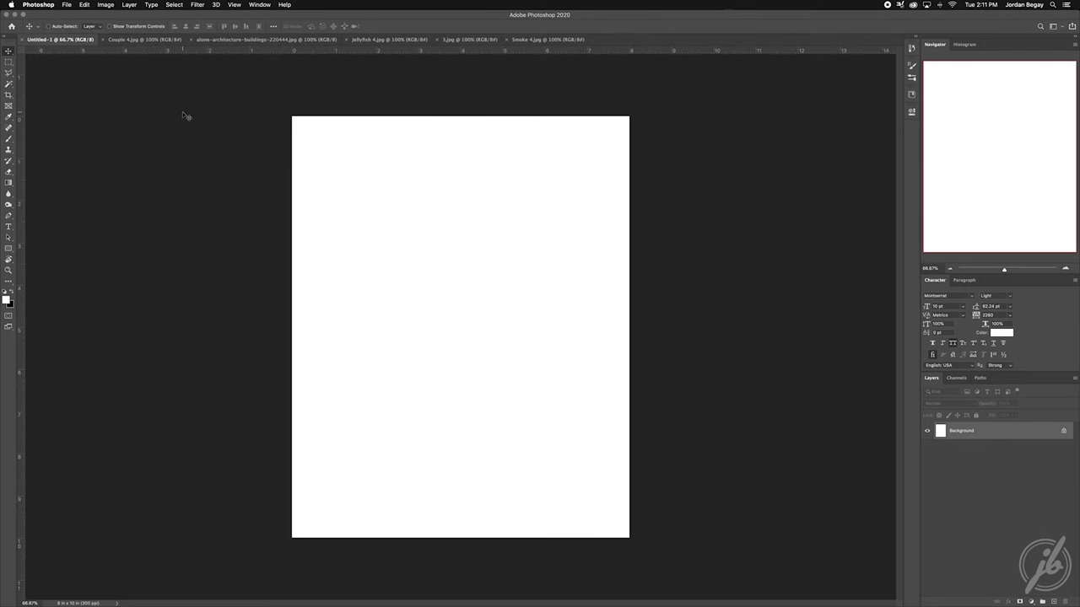
- Drag the city skyline photo into Untitled-1 and free-transform it to cover the canvas
{"action": "left_click", "coordinate": [265, 39]}
{"action": "left_click_drag", "start_coordinate": [493, 292], "coordinate": [530, 304]}
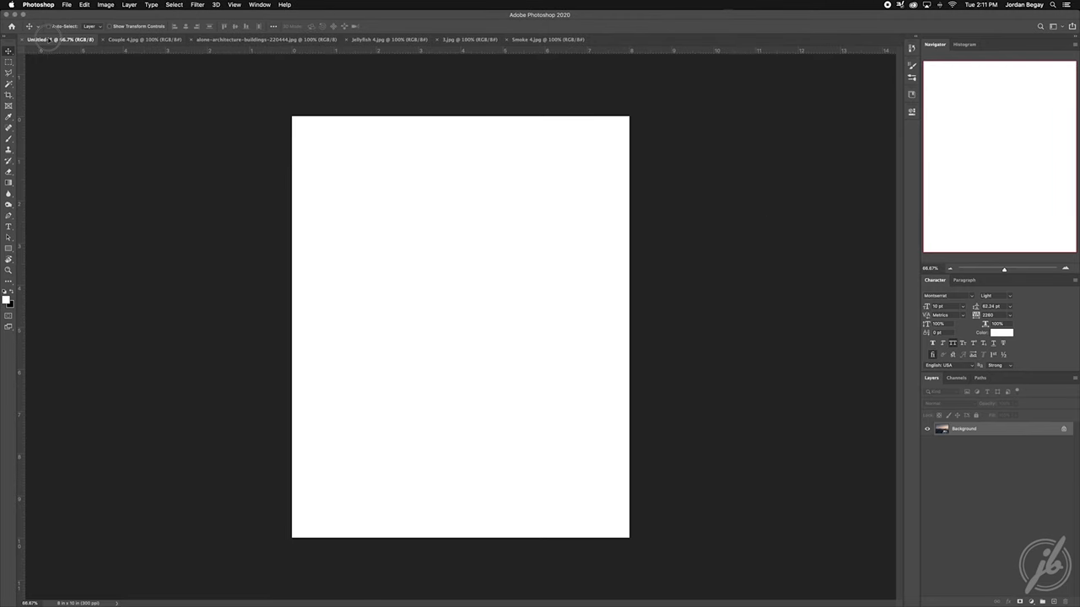
{"action": "key", "text": "ctrl+t"}
{"action": "left_click_drag", "start_coordinate": [501, 232], "coordinate": [506, 115]}
{"action": "left_click_drag", "start_coordinate": [506, 419], "coordinate": [509, 534]}
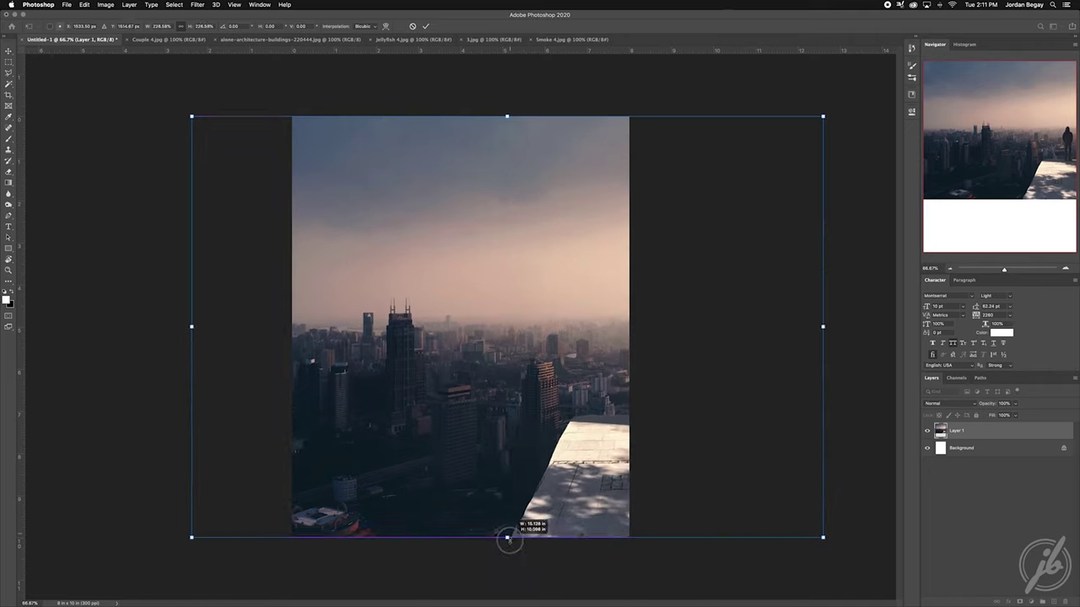
{"action": "left_click_drag", "start_coordinate": [482, 444], "coordinate": [549, 444]}
{"action": "mouse_move", "coordinate": [258, 325]}
{"action": "left_mouse_down"}
{"action": "mouse_move", "coordinate": [192, 327]}
{"action": "mouse_move", "coordinate": [506, 326]}
{"action": "left_mouse_up"}
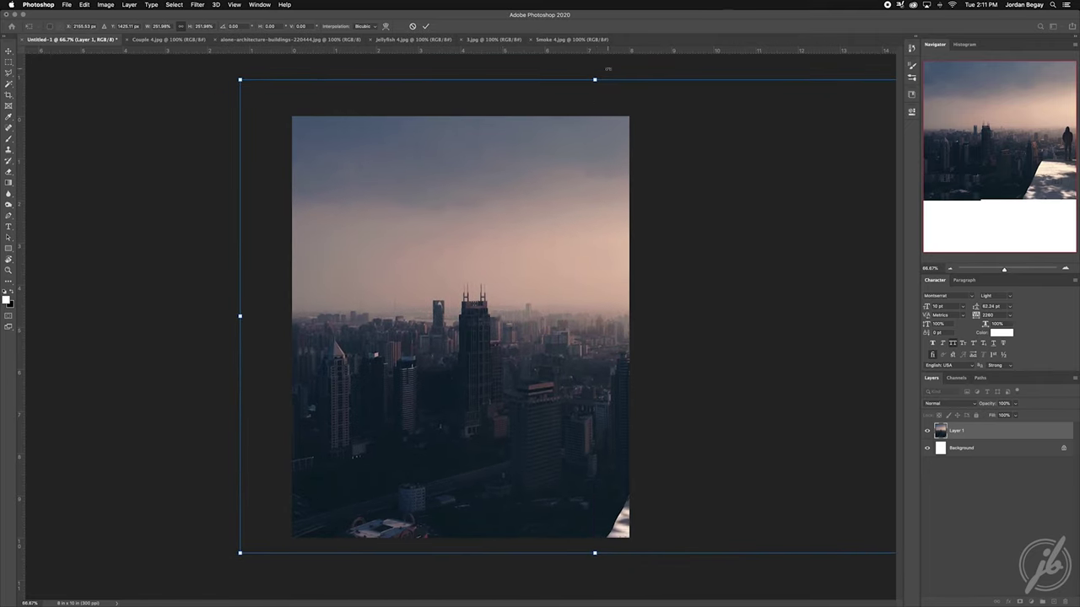
{"action": "mouse_move", "coordinate": [595, 552]}
{"action": "left_mouse_down"}
{"action": "mouse_move", "coordinate": [595, 567]}
{"action": "mouse_move", "coordinate": [554, 494]}
{"action": "mouse_move", "coordinate": [566, 489]}
{"action": "left_mouse_up"}
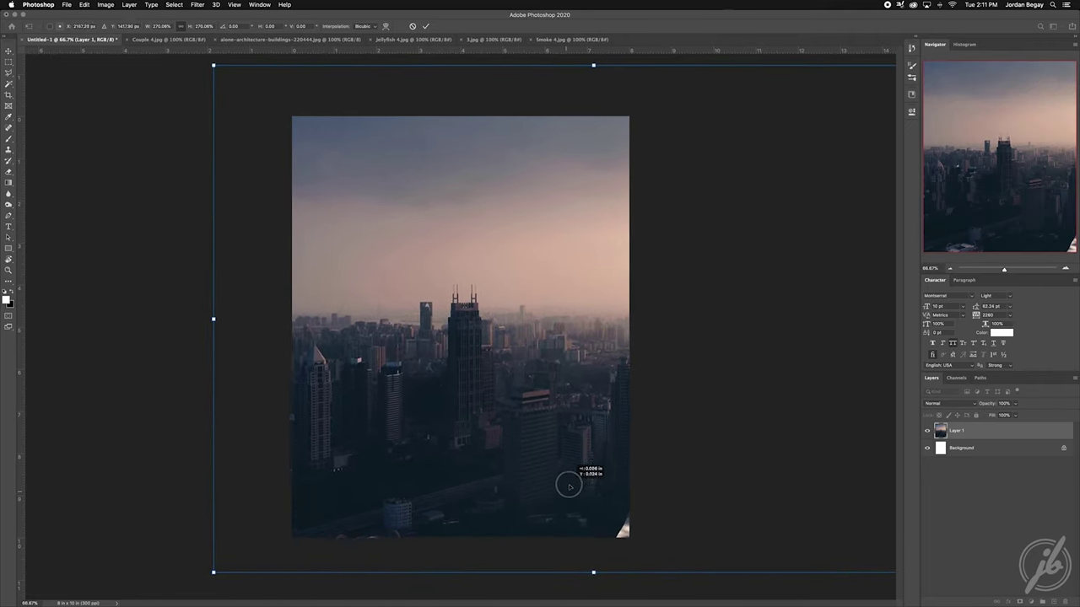
{"action": "key", "text": "Return"}
- Close the city source document and drag the couple photo into the composite
{"action": "left_click", "coordinate": [216, 40]}
{"action": "left_click", "coordinate": [168, 40]}
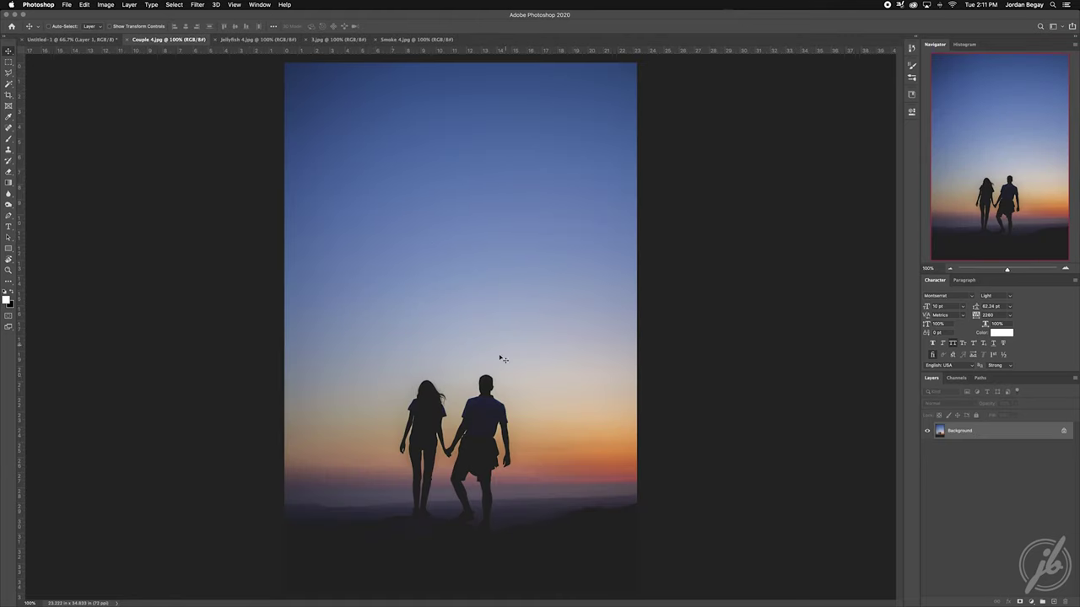
{"action": "left_click_drag", "start_coordinate": [347, 94], "coordinate": [473, 356]}
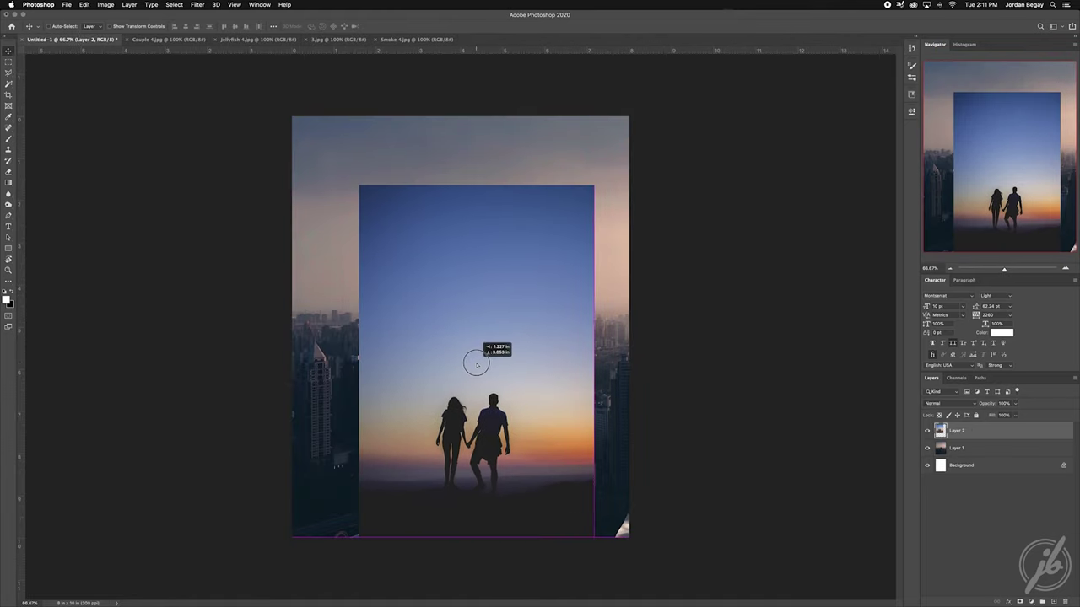
- Free-transform the couple layer to span and centre over the city skyline
{"action": "key", "text": "ctrl+t"}
{"action": "left_click_drag", "start_coordinate": [470, 189], "coordinate": [470, 72]}
{"action": "left_click_drag", "start_coordinate": [622, 312], "coordinate": [650, 294]}
{"action": "left_click_drag", "start_coordinate": [316, 311], "coordinate": [277, 309]}
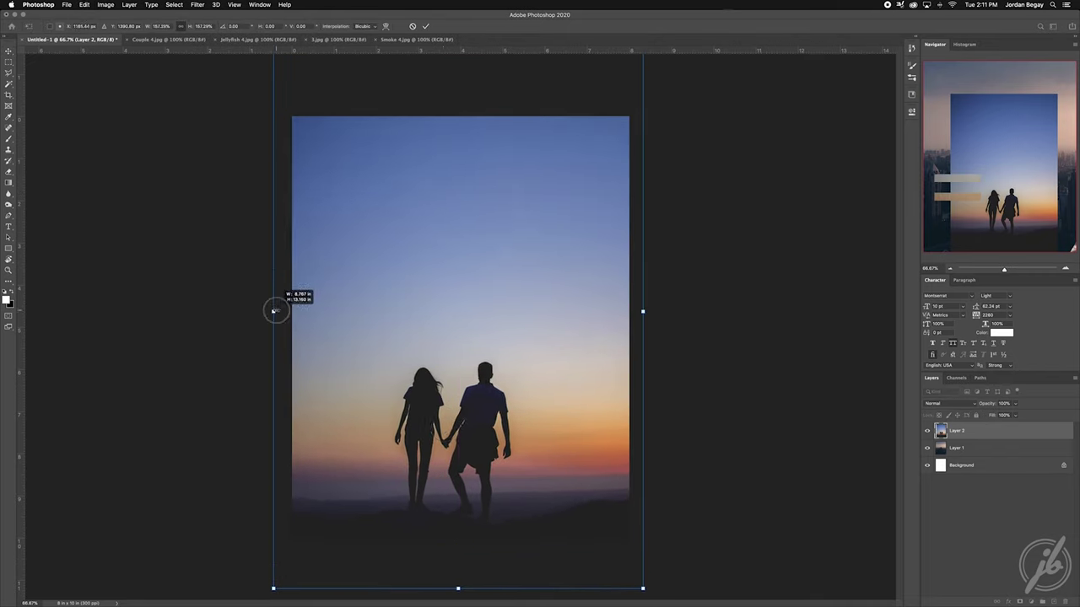
{"action": "left_click_drag", "start_coordinate": [456, 418], "coordinate": [456, 375]}
{"action": "left_click_drag", "start_coordinate": [645, 541], "coordinate": [615, 511]}
{"action": "left_click_drag", "start_coordinate": [442, 310], "coordinate": [554, 320]}
{"action": "key", "text": "Return"}
{"action": "key", "text": "ctrl+plus"}
{"action": "key", "text": "ctrl+plus"}
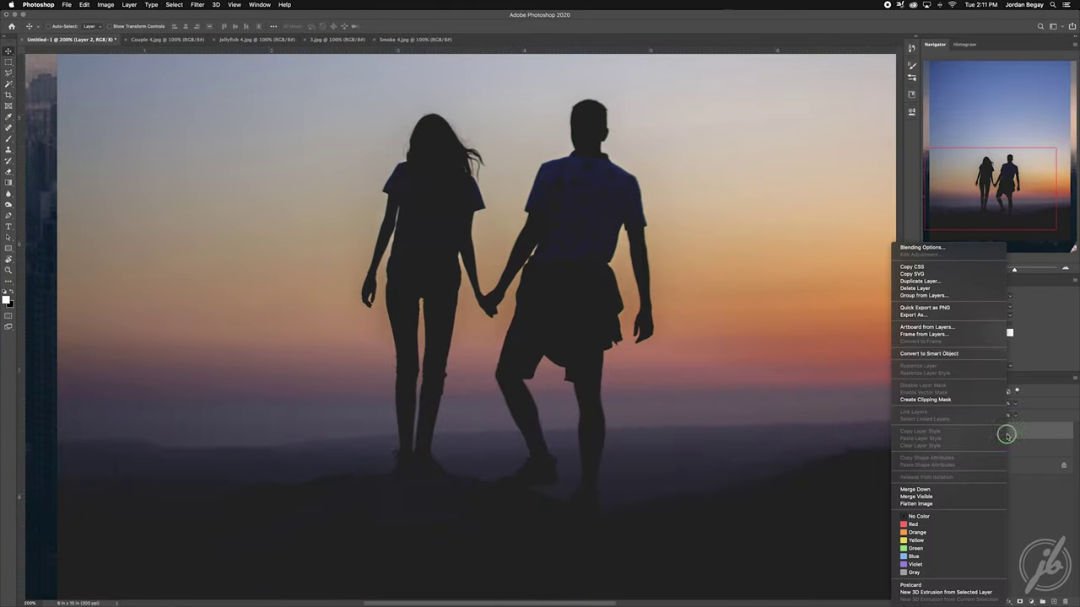
- Start a Pen path tracing the ground line beneath the couple
{"action": "key", "text": "p"}
{"action": "scroll", "coordinate": [116, 477], "scroll_direction": "down", "scroll_amount": 2}
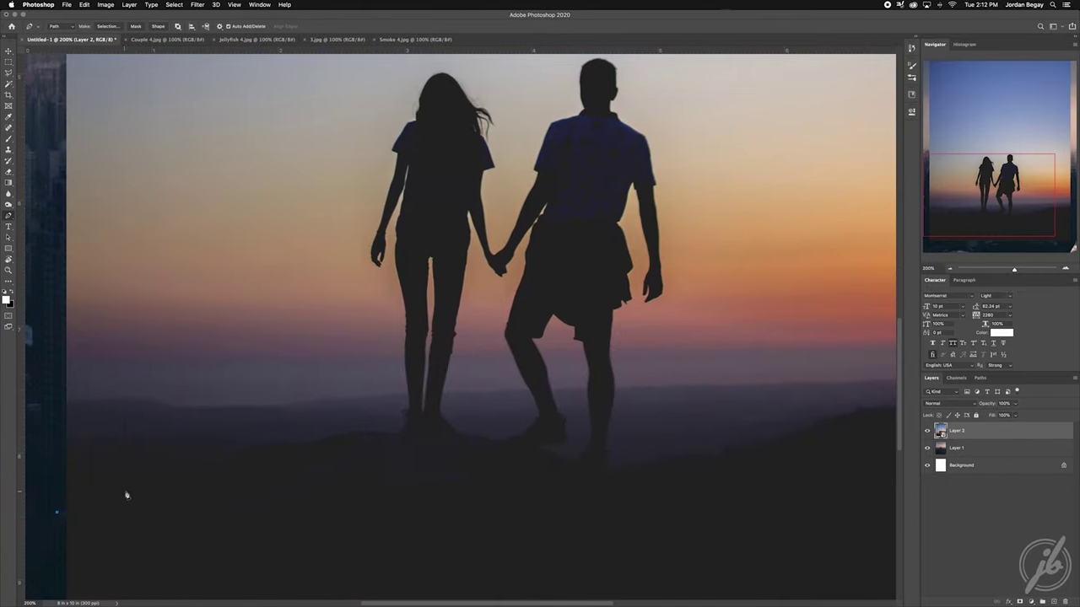
{"action": "left_click", "coordinate": [248, 448]}
{"action": "left_click", "coordinate": [279, 445]}
{"action": "left_click", "coordinate": [304, 444]}
{"action": "left_click", "coordinate": [348, 433]}
{"action": "left_click", "coordinate": [387, 433]}
{"action": "scroll", "coordinate": [397, 421], "scroll_direction": "up", "scroll_amount": 2}
{"action": "scroll", "coordinate": [397, 422], "scroll_direction": "up", "scroll_amount": 3}
{"action": "scroll", "coordinate": [443, 521], "scroll_direction": "up", "scroll_amount": 1}
- Extend the path up the shoe, leg and woman's side, then select the city layer
{"action": "left_click", "coordinate": [411, 491]}
{"action": "left_click", "coordinate": [419, 482]}
{"action": "left_click", "coordinate": [423, 461]}
{"action": "left_click", "coordinate": [405, 441]}
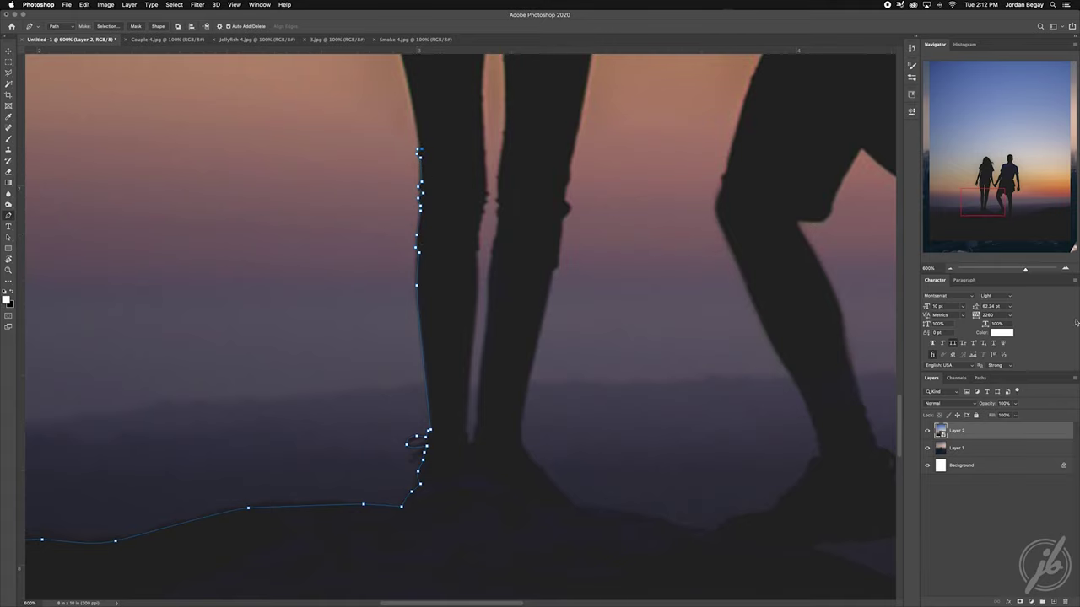
{"action": "left_click_drag", "start_coordinate": [1005, 211], "coordinate": [1004, 198]}
{"action": "left_click", "coordinate": [424, 292]}
{"action": "left_click", "coordinate": [416, 244]}
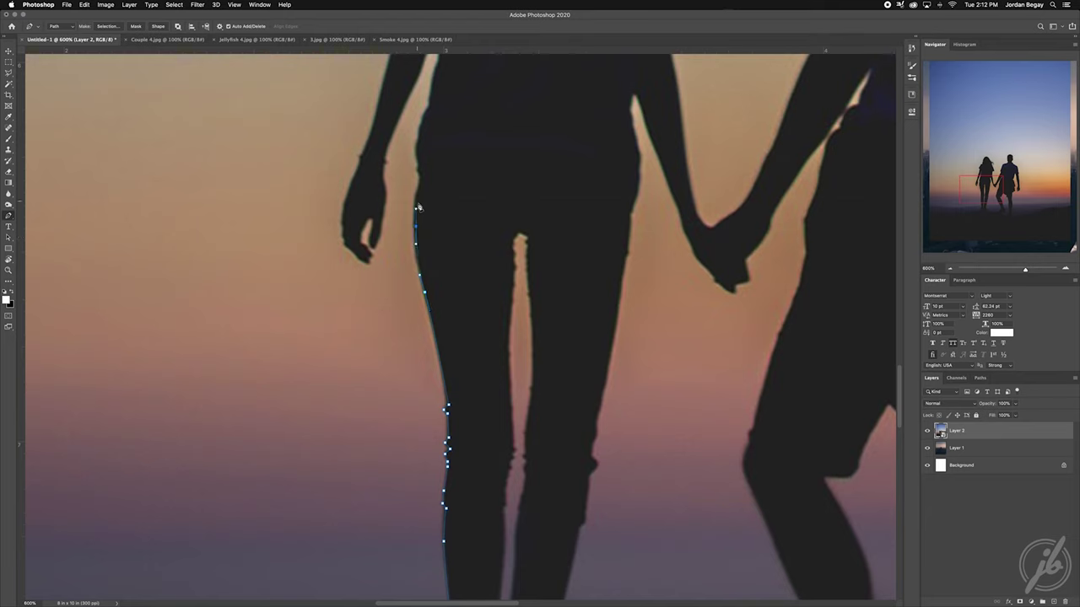
{"action": "left_click", "coordinate": [415, 197]}
{"action": "left_click", "coordinate": [420, 175]}
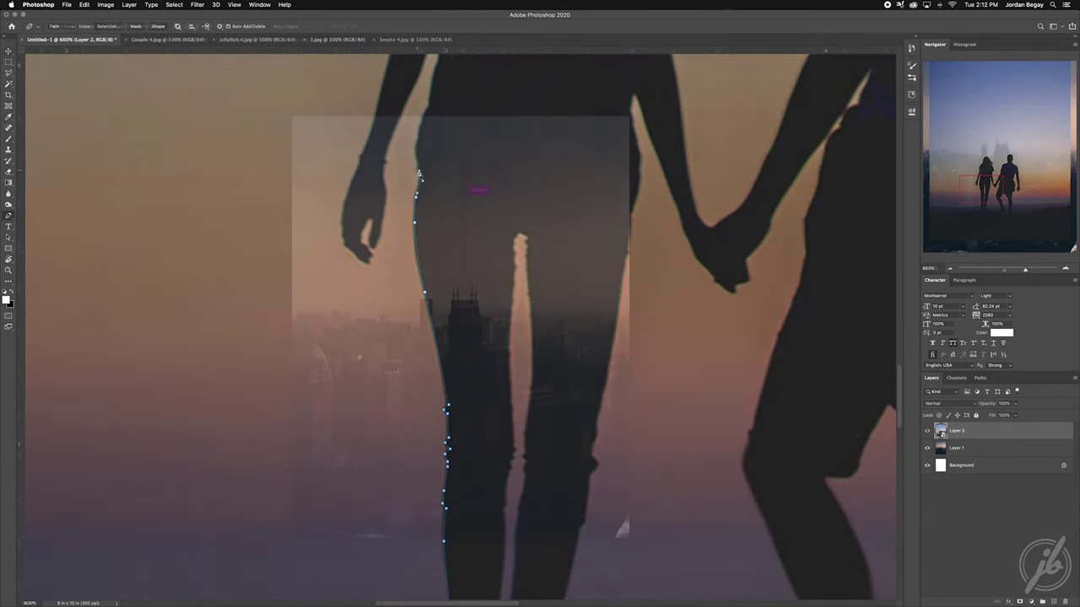
{"action": "left_click", "coordinate": [414, 151]}
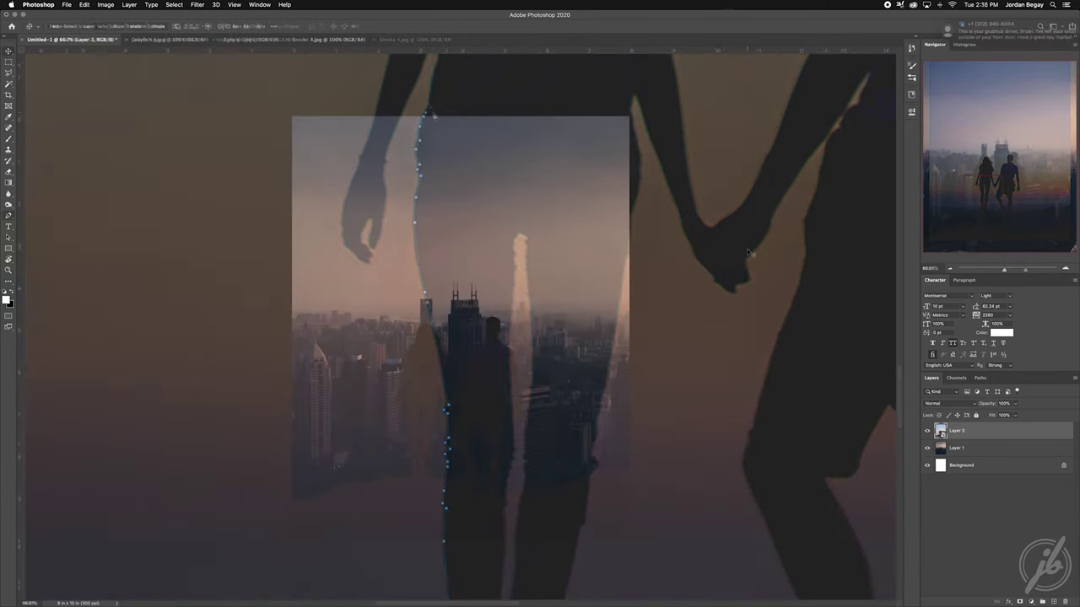
{"action": "right_click", "coordinate": [940, 448]}
{"action": "left_click", "coordinate": [895, 356]}
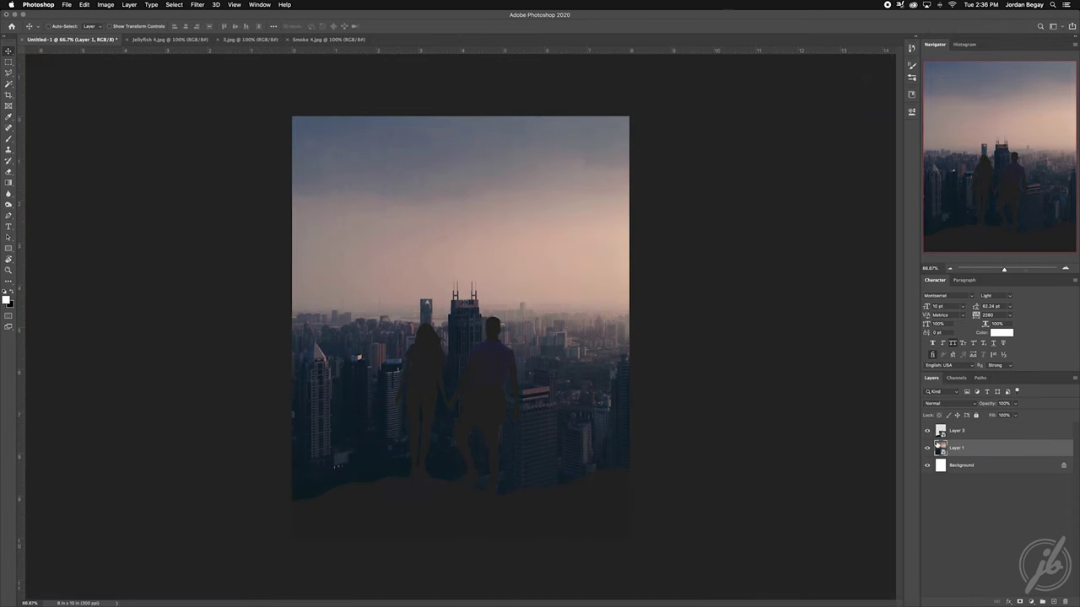
- Apply a Camera Raw filter to the city layer with reduced Texture
{"action": "left_click", "coordinate": [198, 5]}
{"action": "left_click", "coordinate": [224, 57]}
{"action": "mouse_move", "coordinate": [750, 299]}
{"action": "left_mouse_down"}
{"action": "mouse_move", "coordinate": [740, 300]}
{"action": "mouse_move", "coordinate": [760, 313]}
{"action": "mouse_move", "coordinate": [759, 326]}
{"action": "mouse_move", "coordinate": [726, 299]}
{"action": "mouse_move", "coordinate": [750, 268]}
{"action": "left_mouse_up"}
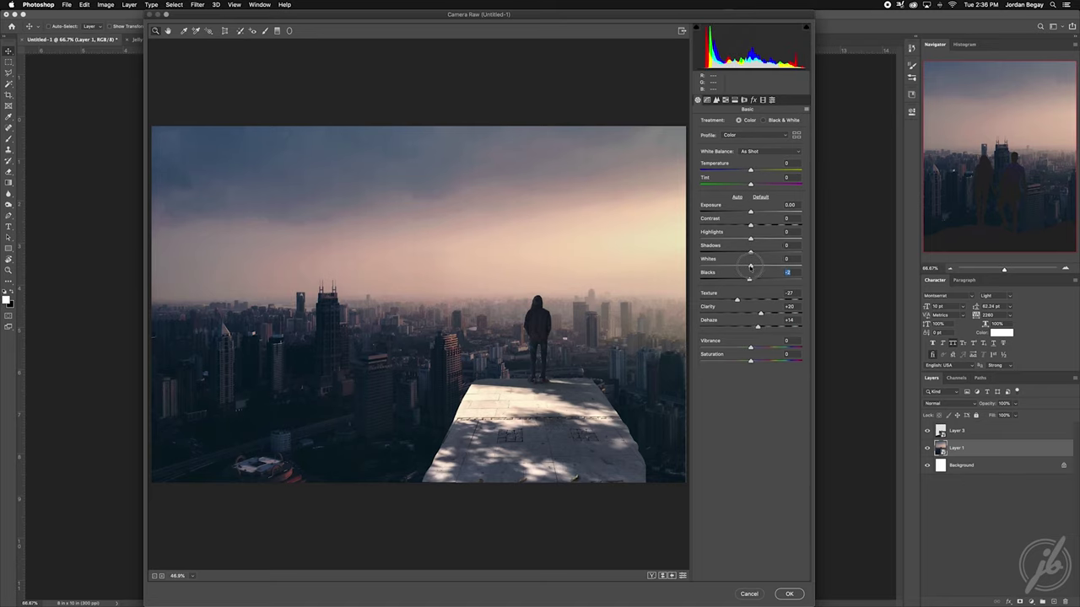
{"action": "left_click", "coordinate": [789, 593]}
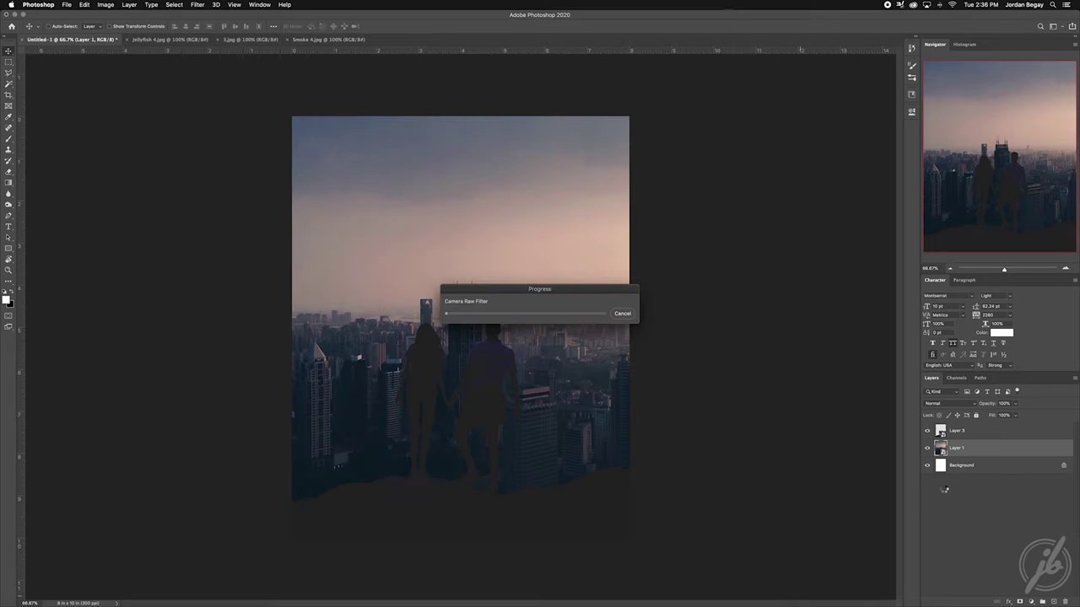
- Add a Vibrance adjustment layer that strongly desaturates the scene
{"action": "left_click", "coordinate": [1033, 601]}
{"action": "left_click", "coordinate": [1037, 516]}
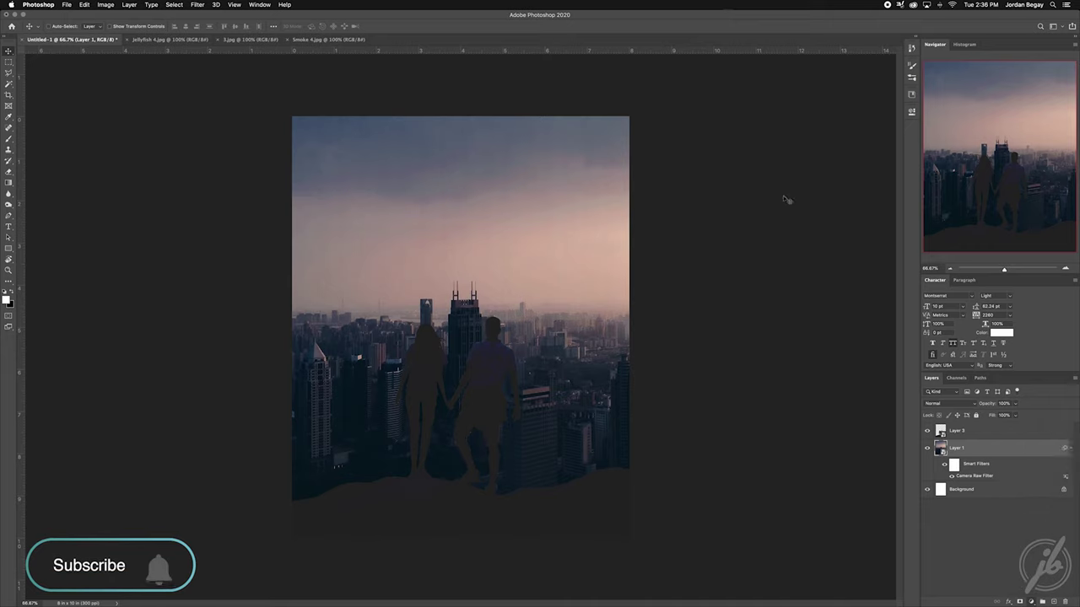
{"action": "mouse_move", "coordinate": [816, 159]}
{"action": "left_mouse_down"}
{"action": "mouse_move", "coordinate": [765, 160]}
{"action": "mouse_move", "coordinate": [765, 145]}
{"action": "mouse_move", "coordinate": [760, 160]}
{"action": "left_mouse_up"}
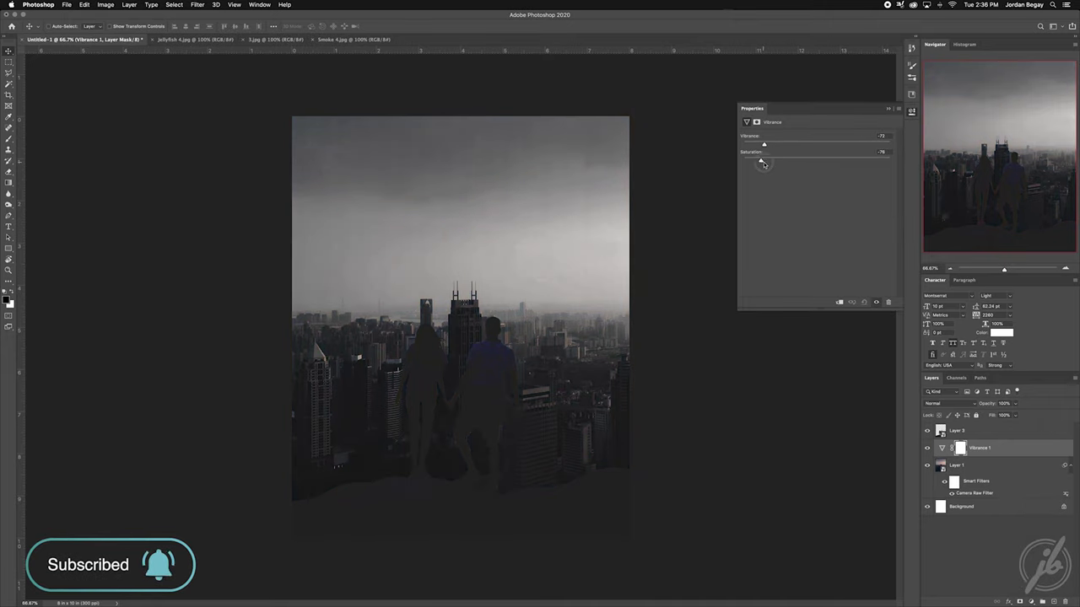
- Ease the vibrance back slightly and add an Exposure adjustment nudging offset and gamma darker
{"action": "left_click_drag", "start_coordinate": [767, 162], "coordinate": [777, 162]}
{"action": "left_click", "coordinate": [887, 506]}
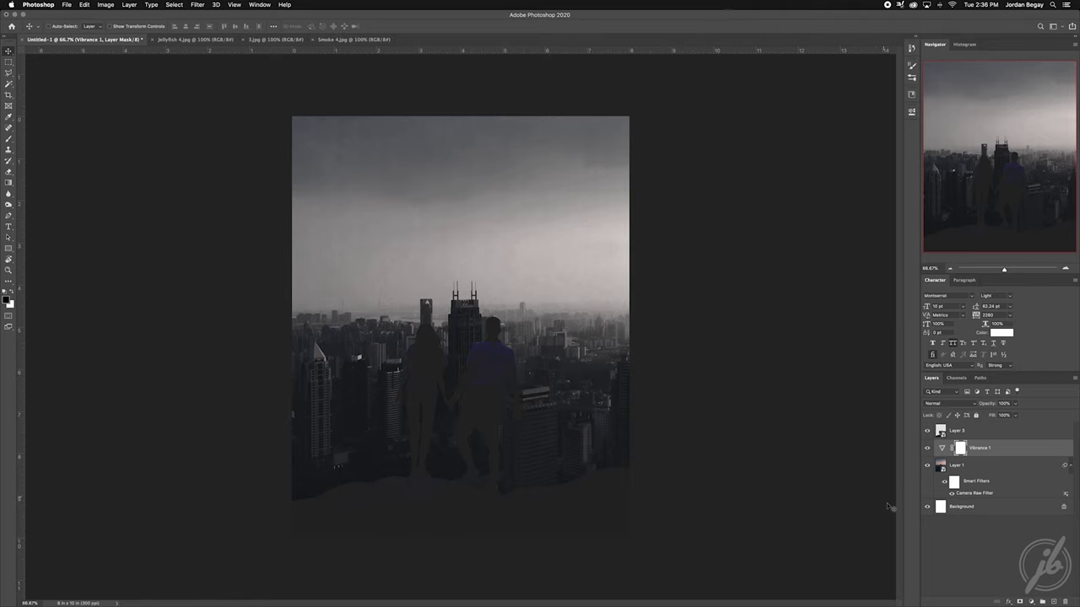
{"action": "left_click", "coordinate": [1030, 601]}
{"action": "left_click", "coordinate": [1025, 494]}
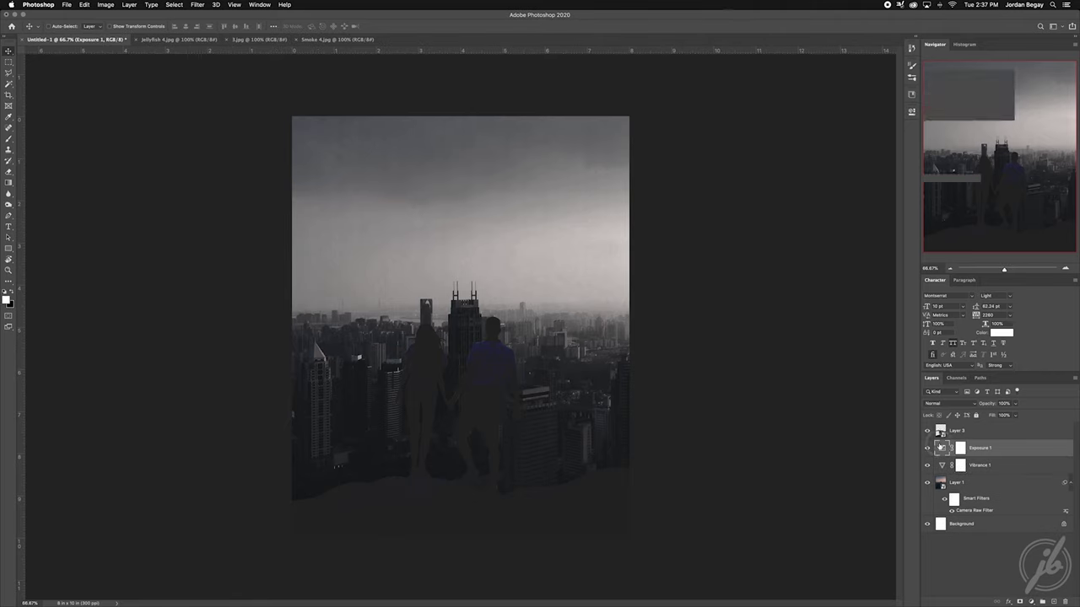
{"action": "left_click_drag", "start_coordinate": [819, 190], "coordinate": [819, 177]}
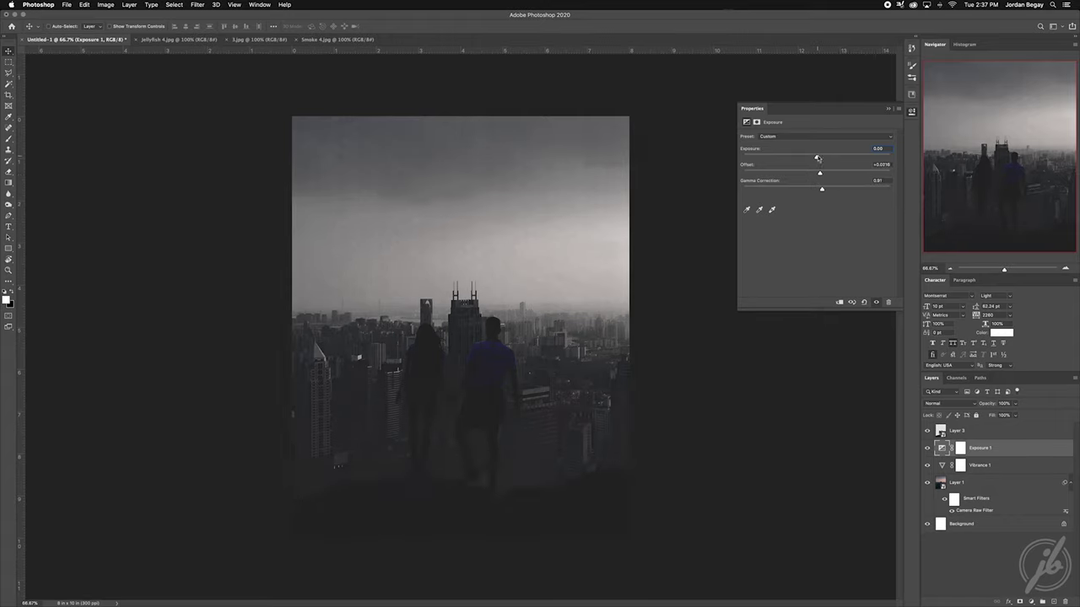
{"action": "left_click_drag", "start_coordinate": [816, 158], "coordinate": [814, 158]}
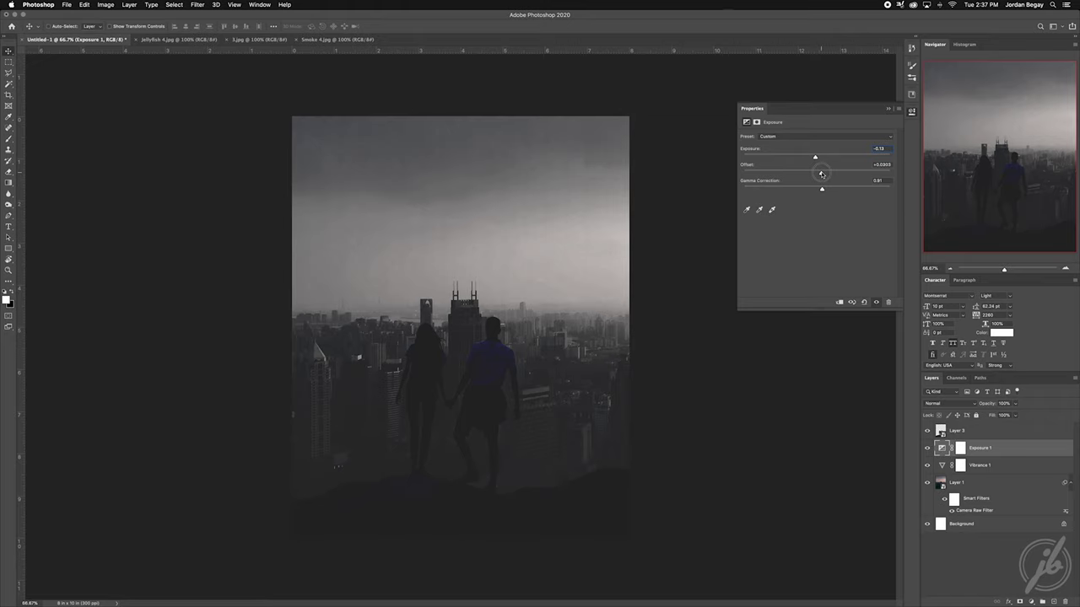
{"action": "left_click", "coordinate": [911, 111]}
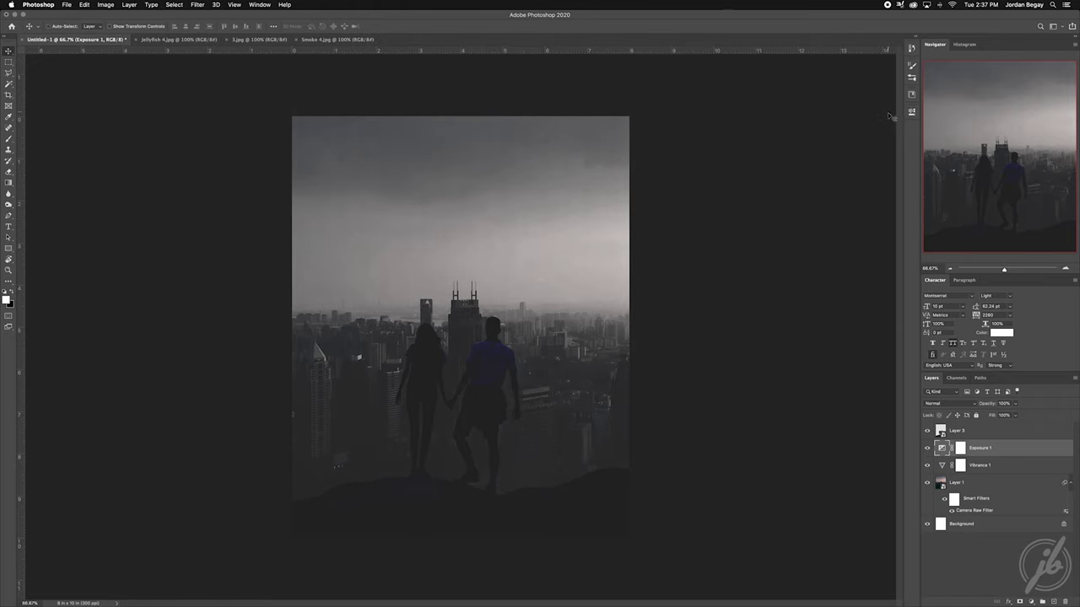
- Add a Vibrance layer clipped to the couple, at -78 vibrance and -46 saturation
{"action": "left_click", "coordinate": [978, 430]}
{"action": "left_click", "coordinate": [1036, 602]}
{"action": "left_click", "coordinate": [1033, 506]}
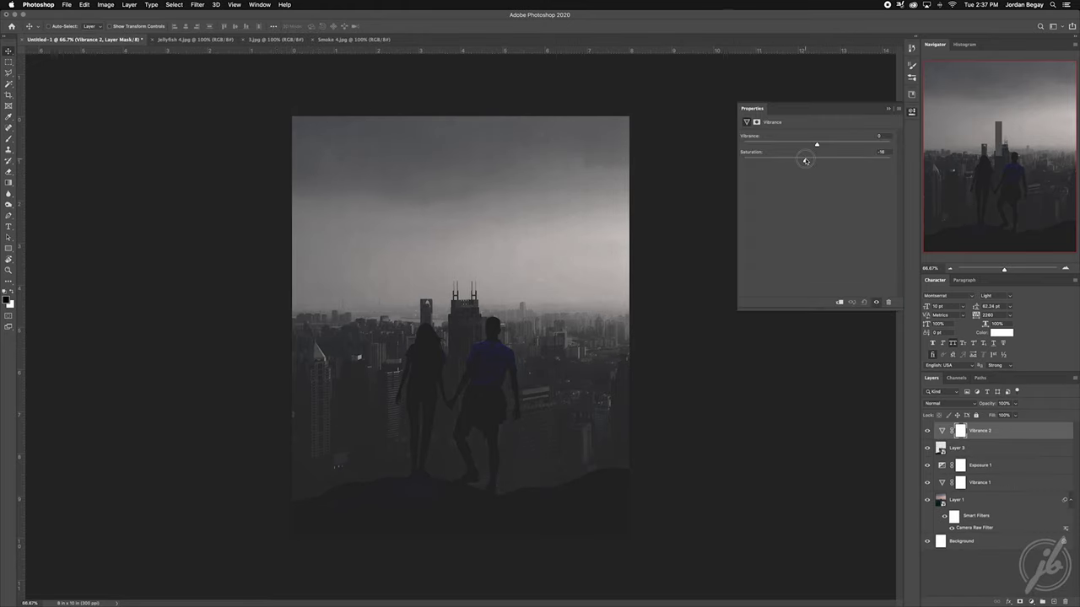
{"action": "left_click_drag", "start_coordinate": [817, 159], "coordinate": [789, 160]}
{"action": "key", "text": "super+alt+g"}
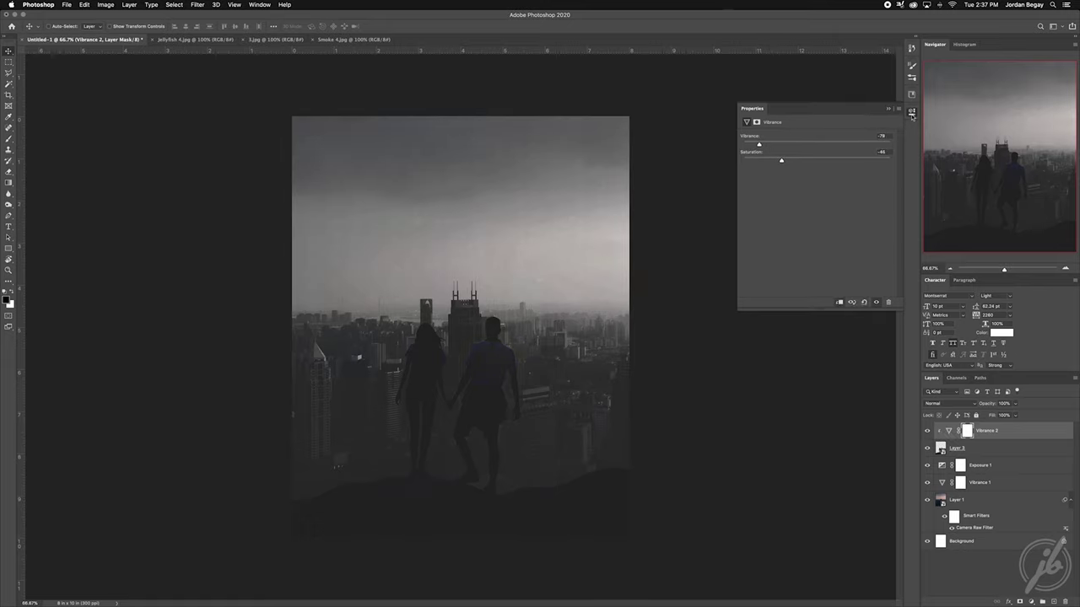
{"action": "left_click", "coordinate": [888, 108]}
- Darken the couple with a clipped Exposure adjustment at gamma 0.96
{"action": "left_click", "coordinate": [1034, 601]}
{"action": "left_click", "coordinate": [1029, 485]}
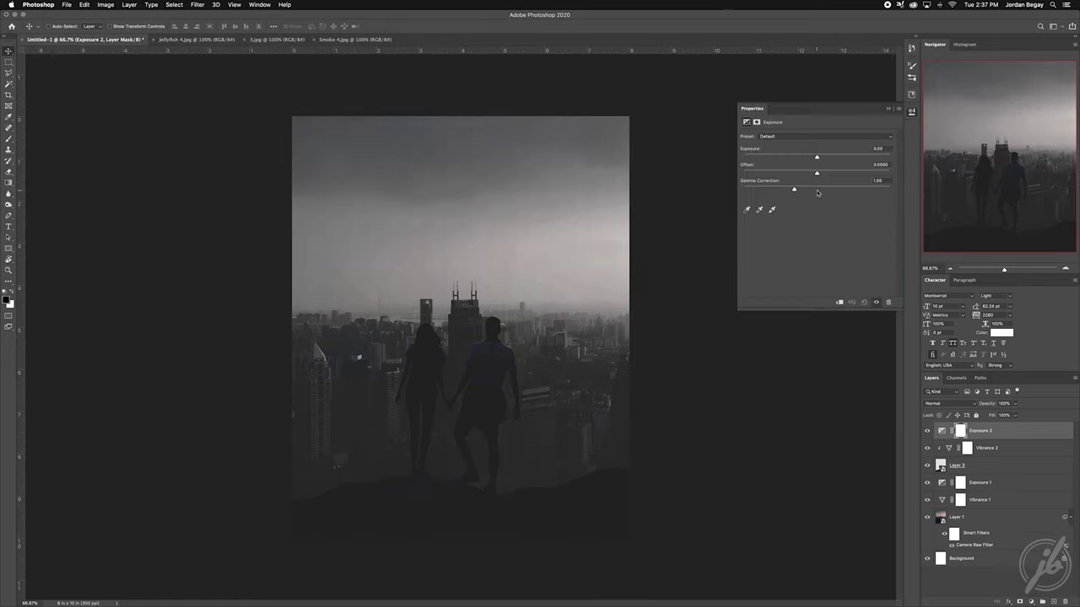
{"action": "left_click_drag", "start_coordinate": [816, 189], "coordinate": [819, 189]}
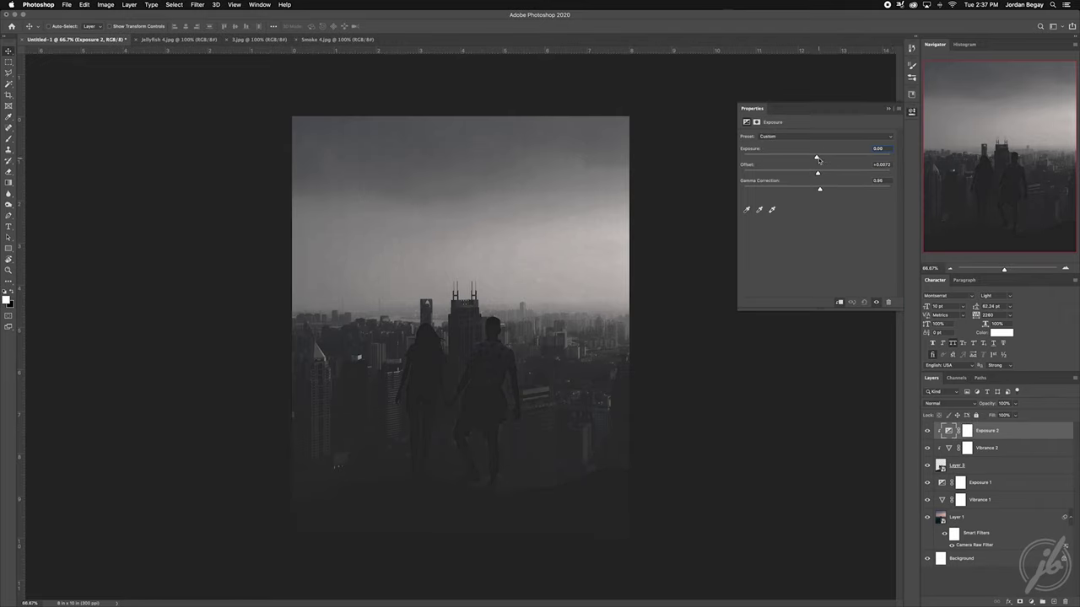
{"action": "left_click", "coordinate": [887, 108]}
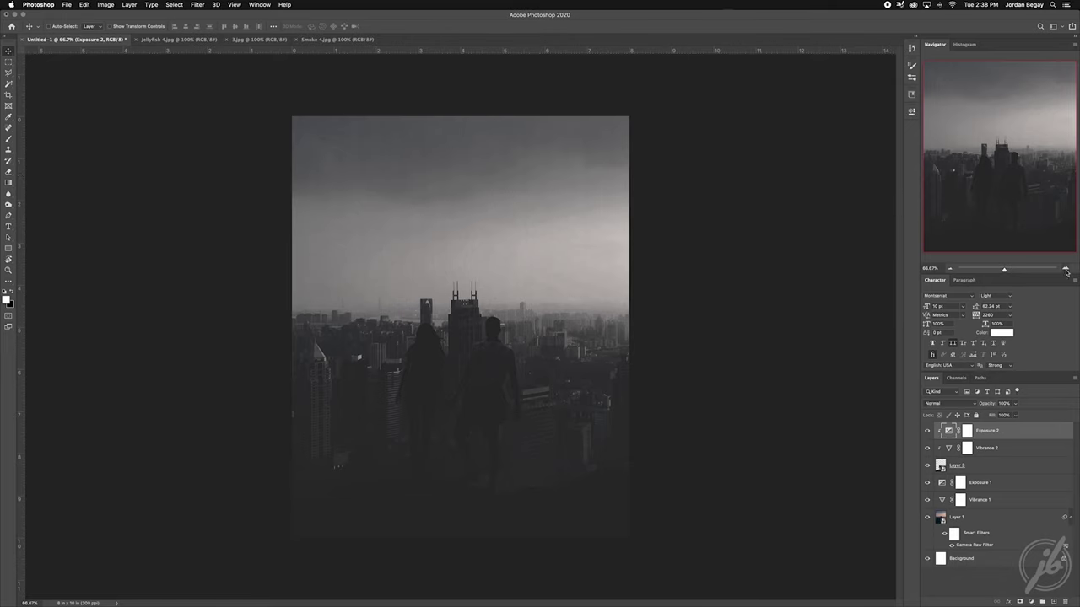
{"action": "left_click", "coordinate": [1002, 484]}
{"action": "key", "text": "ctrl+shift+Tab"}
{"action": "key", "text": "ctrl+shift+Tab"}
{"action": "key", "text": "ctrl+shift+Tab"}
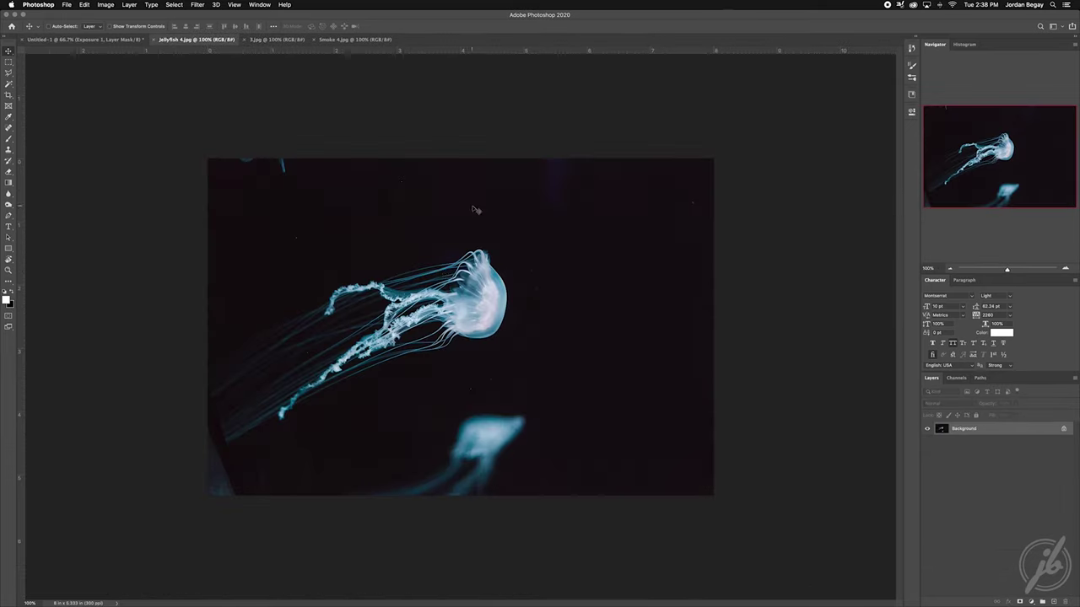
- Bring the jellyfish into the composite, rotate it upright over the couple, set to Screen
{"action": "left_click_drag", "start_coordinate": [282, 199], "coordinate": [609, 318]}
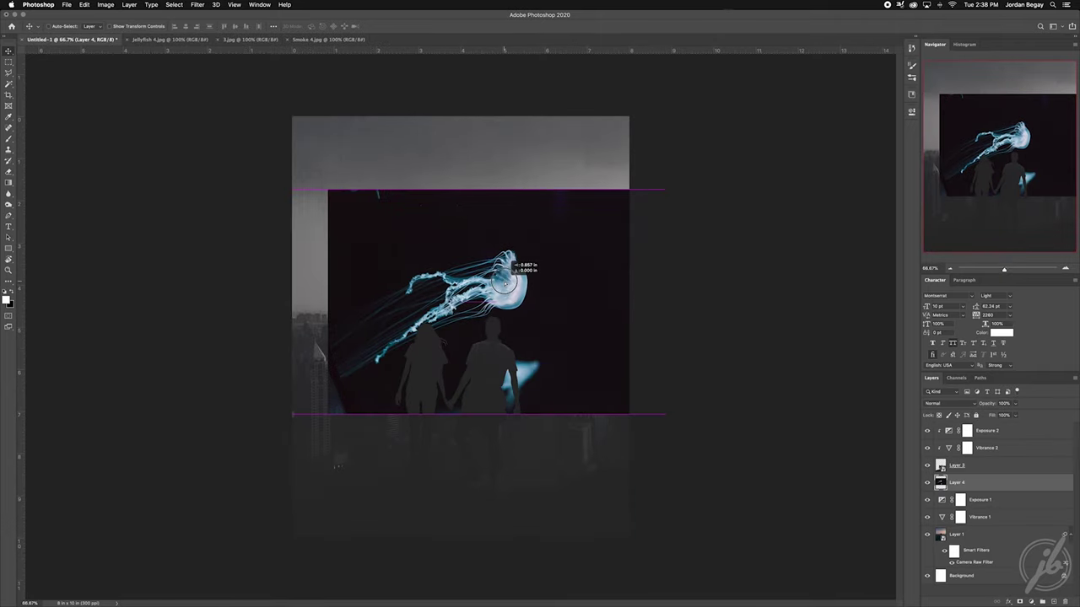
{"action": "key", "text": "ctrl+t"}
{"action": "left_click_drag", "start_coordinate": [670, 185], "coordinate": [550, 183]}
{"action": "left_click_drag", "start_coordinate": [497, 224], "coordinate": [509, 298]}
{"action": "key", "text": "Return"}
{"action": "left_click", "coordinate": [949, 403]}
- Mask out the second jellyfish and hard photo edges, then move the jellyfish higher
{"action": "left_click", "coordinate": [944, 485]}
{"action": "left_click", "coordinate": [1020, 602]}
{"action": "key", "text": "b"}
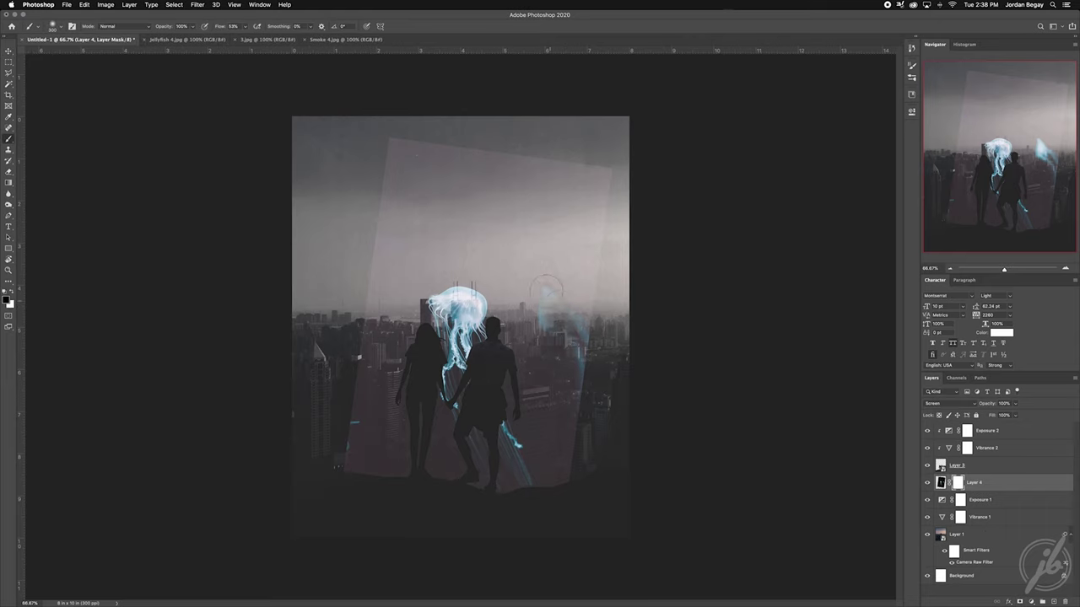
{"action": "left_click_drag", "start_coordinate": [540, 304], "coordinate": [578, 365]}
{"action": "key", "text": "bracketright"}
{"action": "left_click_drag", "start_coordinate": [585, 446], "coordinate": [349, 453]}
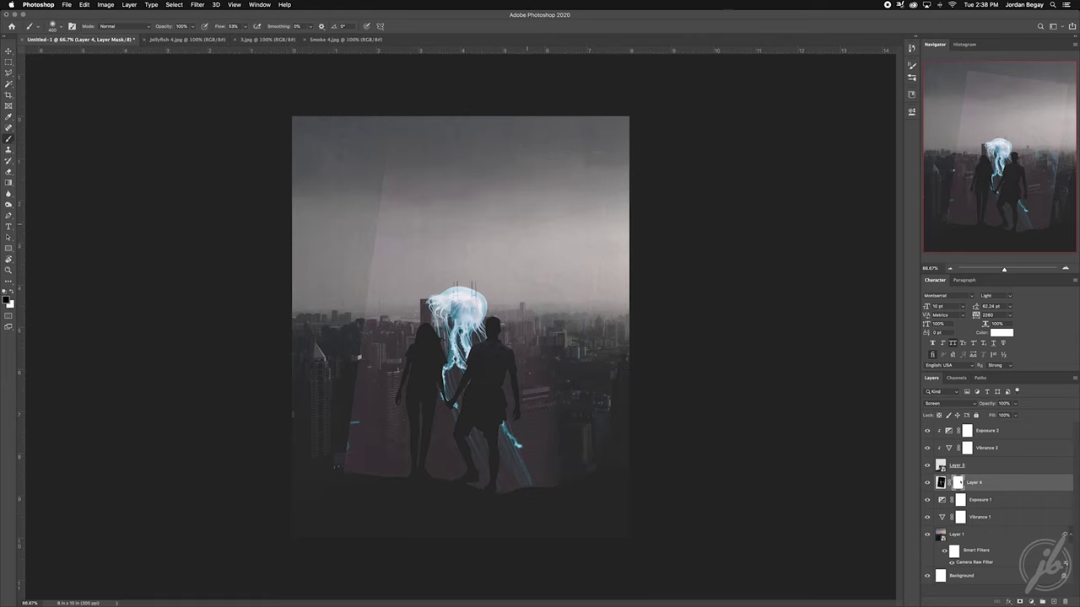
{"action": "key", "text": "v"}
{"action": "left_click_drag", "start_coordinate": [430, 319], "coordinate": [426, 285]}
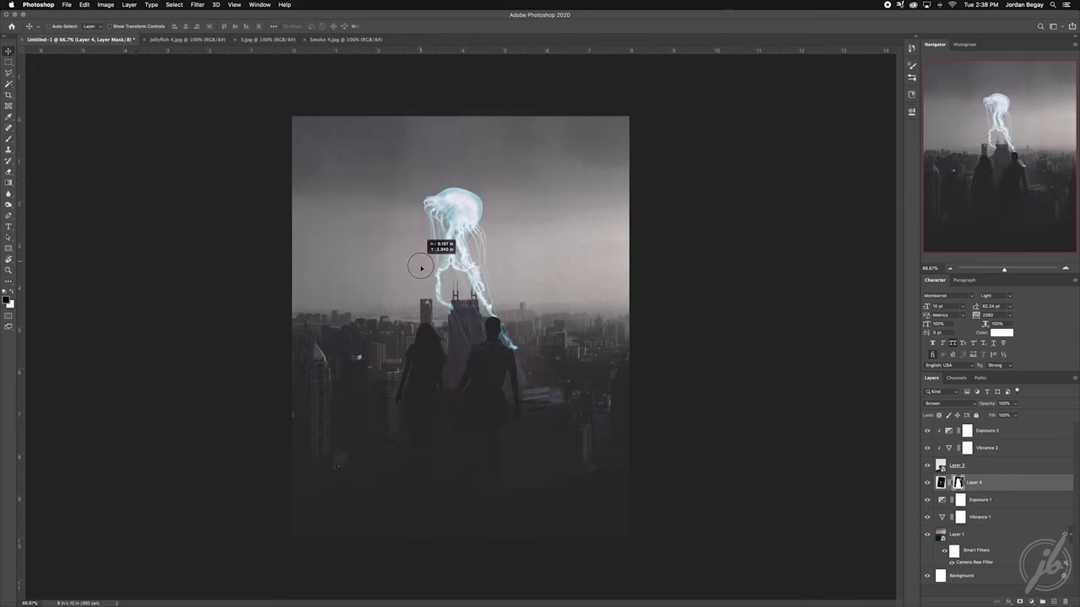
{"action": "left_click", "coordinate": [941, 481]}
{"action": "key", "text": "ctrl+m"}
- Deepen the jellyfish with an S-shaped Curves and mask away leftover backdrop near the couple
{"action": "left_click_drag", "start_coordinate": [666, 254], "coordinate": [666, 263]}
{"action": "left_click_drag", "start_coordinate": [715, 207], "coordinate": [715, 199]}
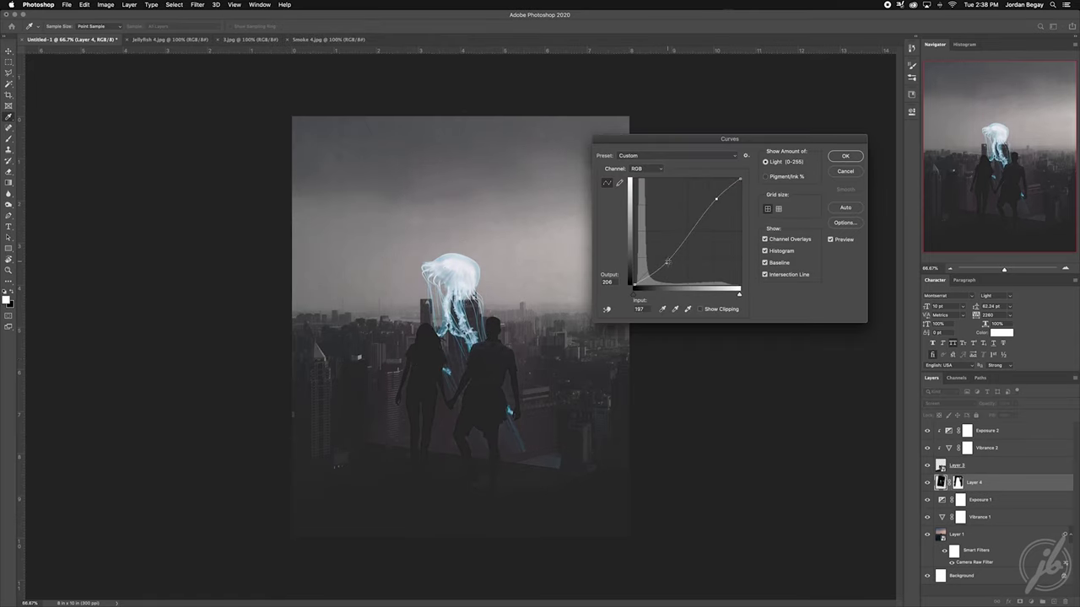
{"action": "left_click_drag", "start_coordinate": [667, 262], "coordinate": [671, 265]}
{"action": "left_click", "coordinate": [845, 156]}
{"action": "left_click", "coordinate": [957, 481]}
{"action": "key", "text": "b"}
{"action": "left_click_drag", "start_coordinate": [384, 398], "coordinate": [393, 453]}
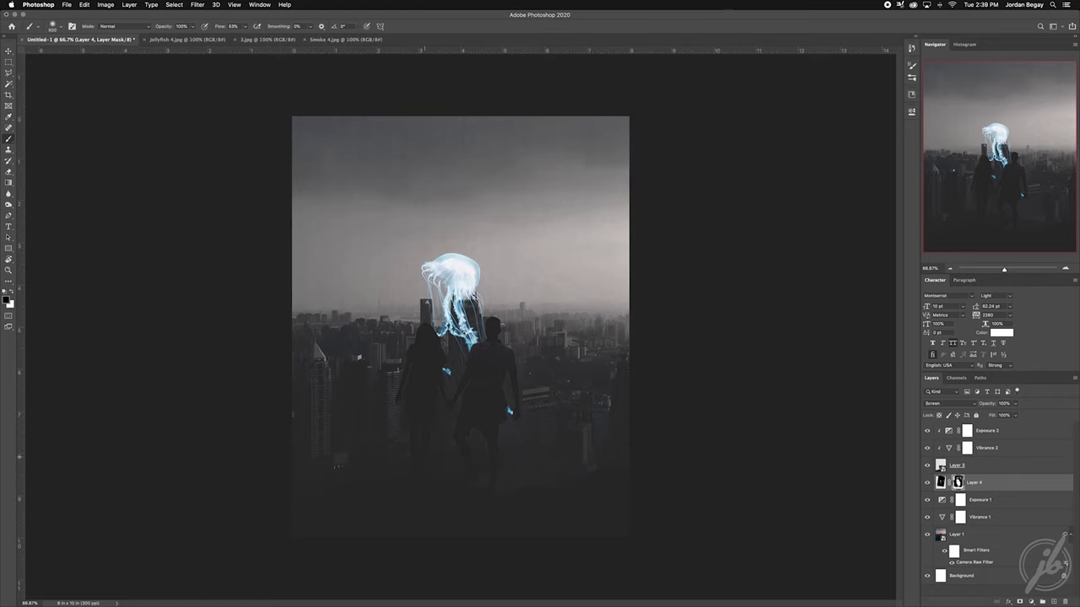
- Scale the jellyfish larger and move it up above the skyline
{"action": "key", "text": "ctrl+t"}
{"action": "left_click_drag", "start_coordinate": [533, 279], "coordinate": [529, 234]}
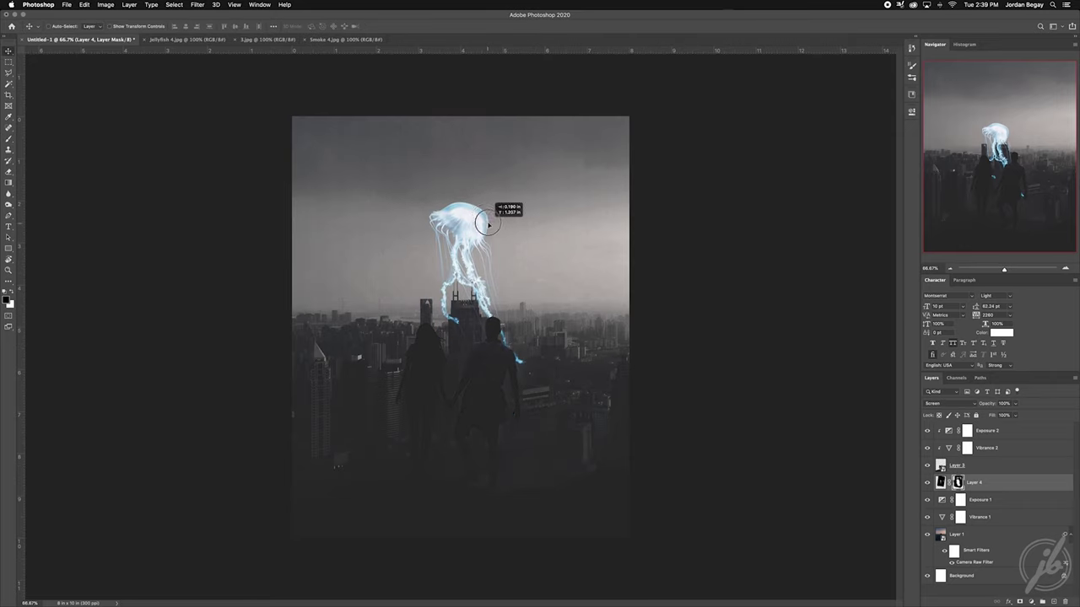
{"action": "left_click_drag", "start_coordinate": [470, 397], "coordinate": [470, 450]}
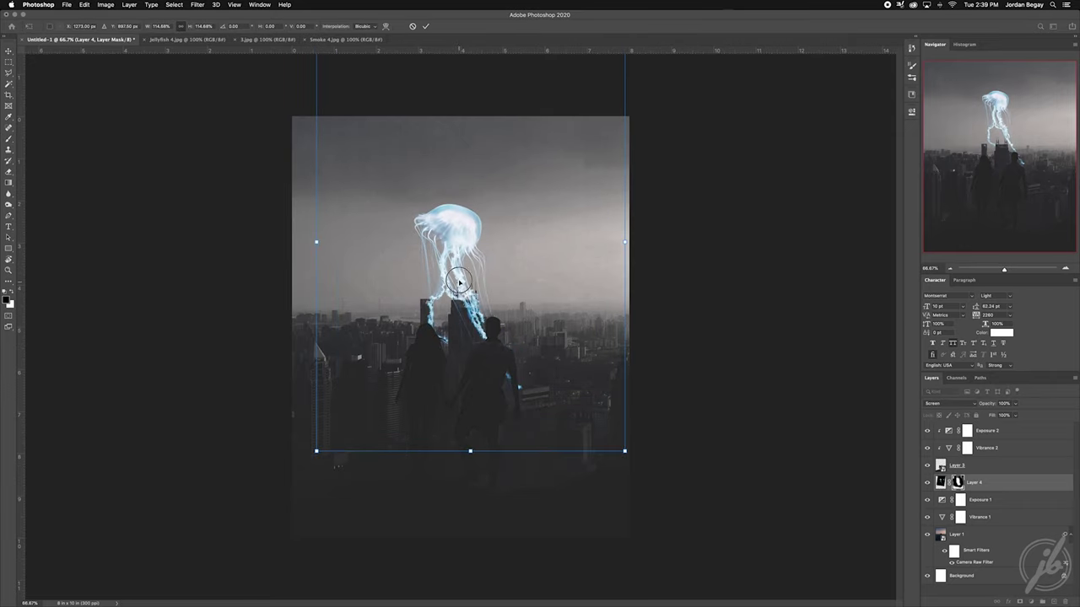
{"action": "left_click_drag", "start_coordinate": [457, 289], "coordinate": [457, 249]}
{"action": "key", "text": "Return"}
- Add a Selective Color layer clipped to the jellyfish, shifting magenta, cyan and yellow in Reds
{"action": "left_click", "coordinate": [1031, 600]}
{"action": "left_click", "coordinate": [840, 302]}
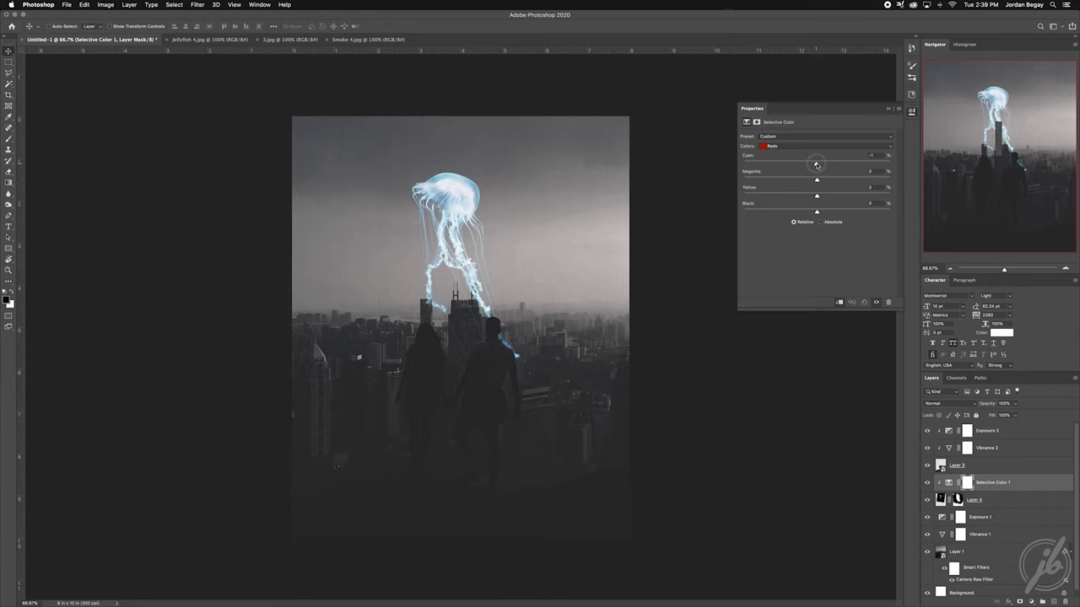
{"action": "left_click_drag", "start_coordinate": [799, 180], "coordinate": [849, 180]}
{"action": "left_click_drag", "start_coordinate": [775, 164], "coordinate": [761, 165]}
{"action": "left_click_drag", "start_coordinate": [793, 196], "coordinate": [789, 197]}
{"action": "left_click_drag", "start_coordinate": [760, 164], "coordinate": [858, 166]}
{"action": "left_click", "coordinate": [911, 110]}
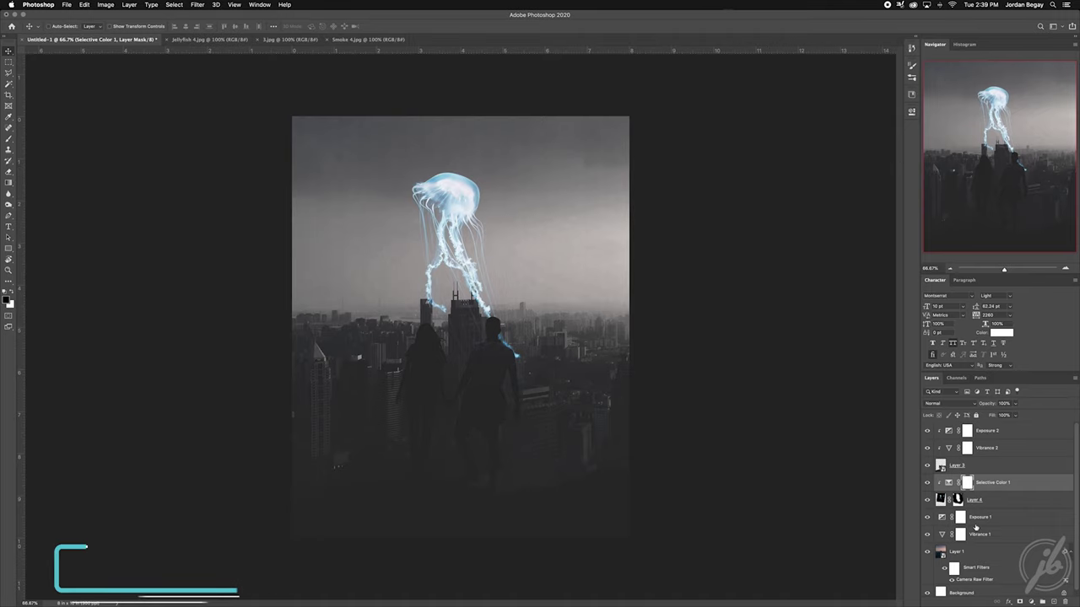
- Reopen the Selective Color, unclip it and rework the Reds' cyan and black values
{"action": "double_click", "coordinate": [948, 478]}
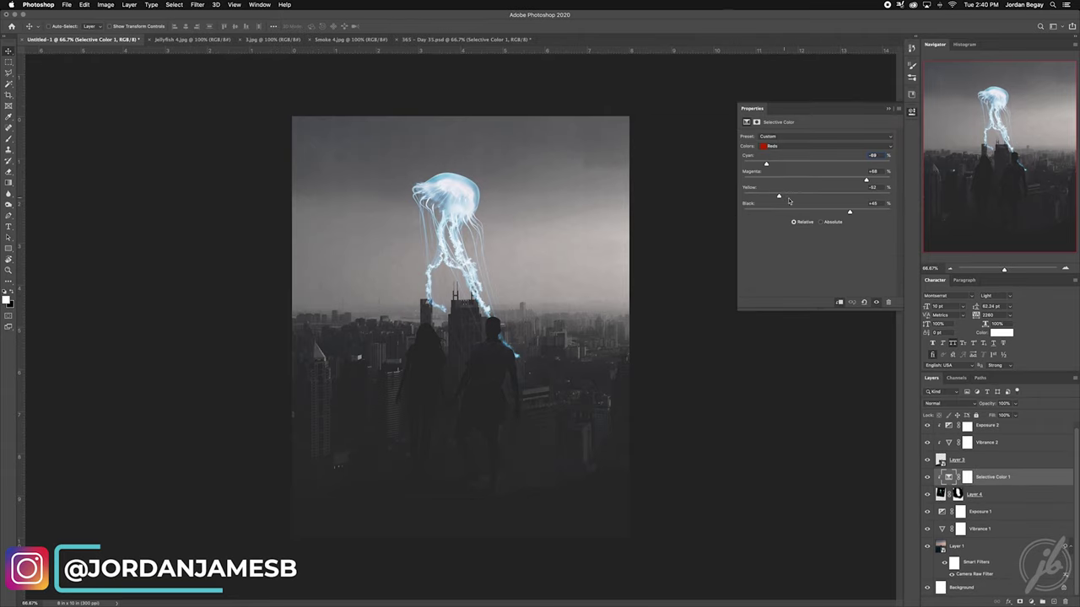
{"action": "left_click", "coordinate": [893, 112]}
{"action": "double_click", "coordinate": [953, 476]}
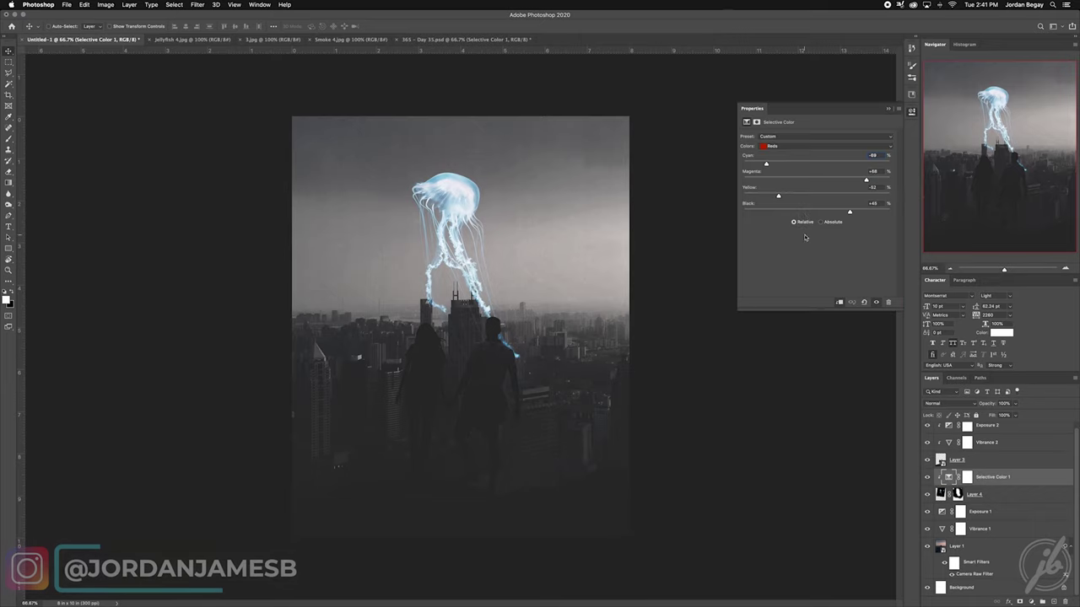
{"action": "left_click_drag", "start_coordinate": [849, 211], "coordinate": [836, 212]}
{"action": "left_click", "coordinate": [837, 300]}
{"action": "left_click_drag", "start_coordinate": [827, 164], "coordinate": [760, 163]}
{"action": "left_click_drag", "start_coordinate": [767, 211], "coordinate": [859, 211]}
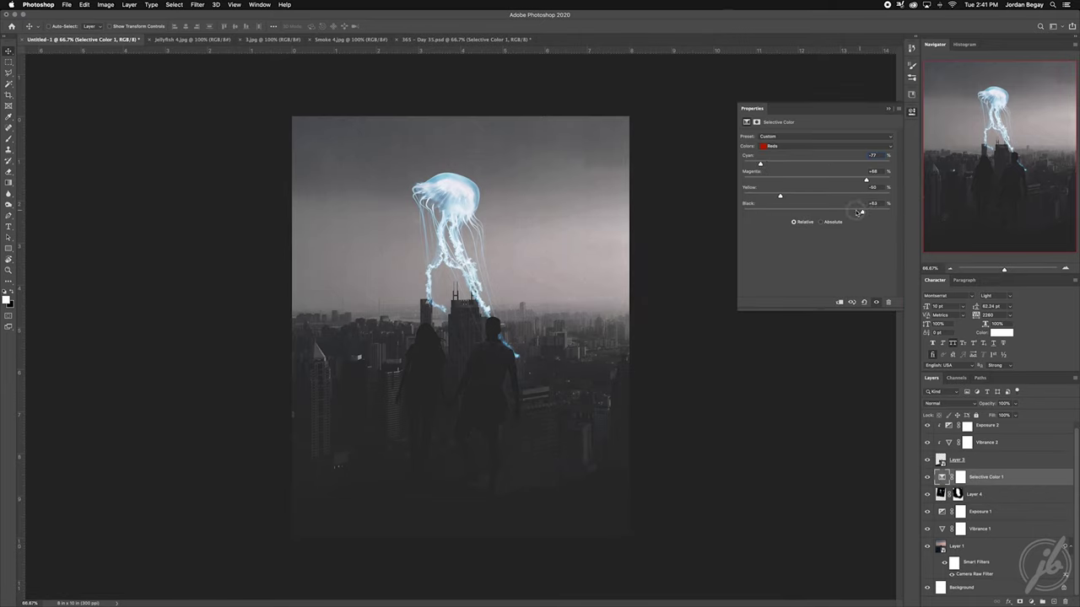
- Browse the Magentas and Cyans ranges, delete that layer and add a fresh Selective Color
{"action": "left_click", "coordinate": [810, 146]}
{"action": "left_click", "coordinate": [805, 177]}
{"action": "left_click", "coordinate": [803, 147]}
{"action": "left_click", "coordinate": [766, 134]}
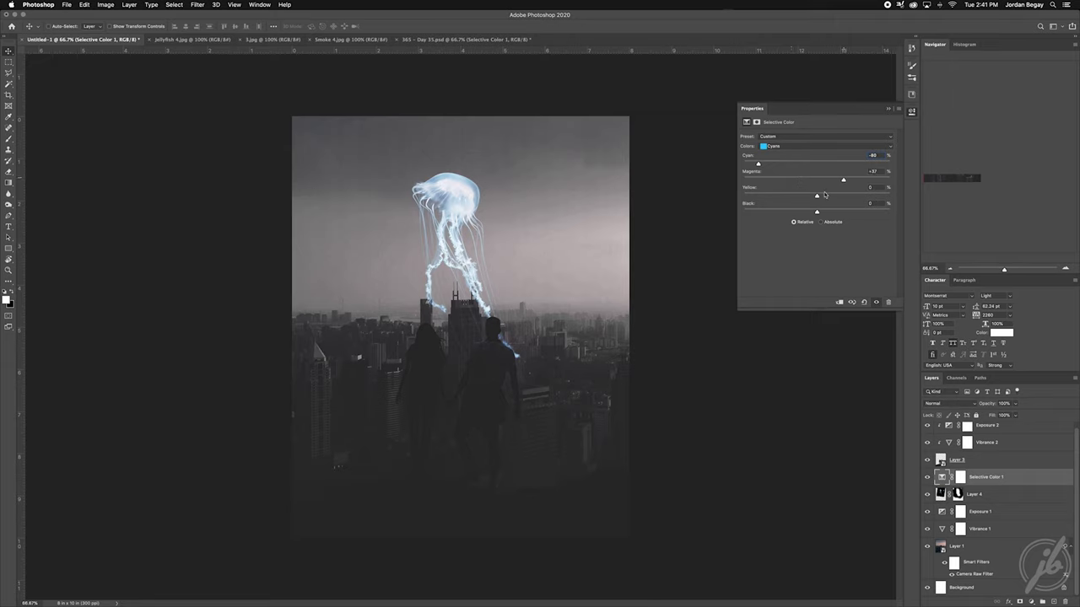
{"action": "left_click", "coordinate": [810, 146]}
{"action": "left_click", "coordinate": [911, 111]}
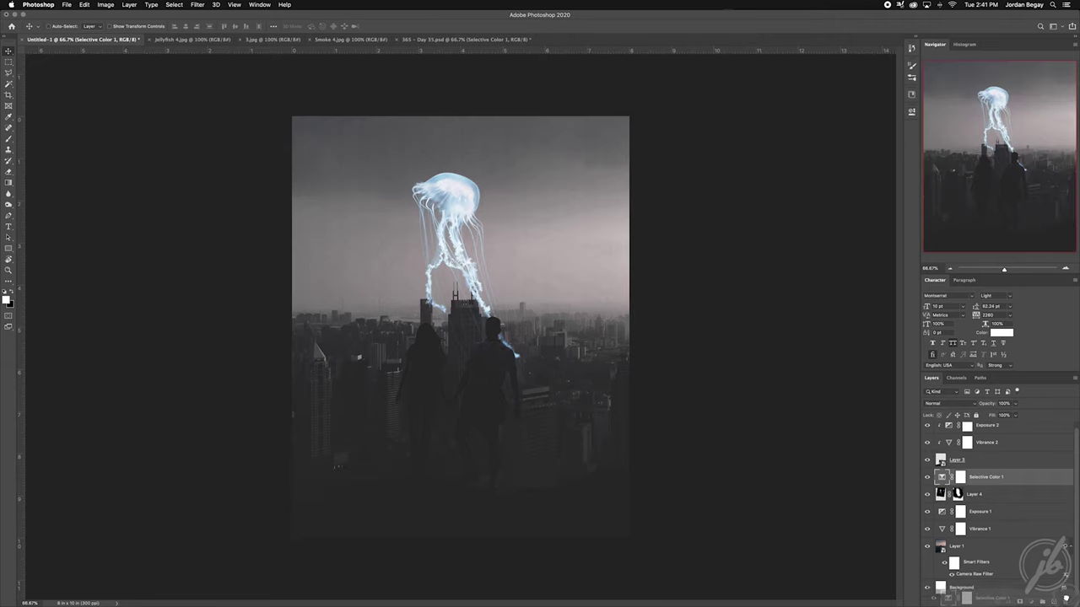
{"action": "key", "text": "BackSpace"}
{"action": "left_click", "coordinate": [1030, 601]}
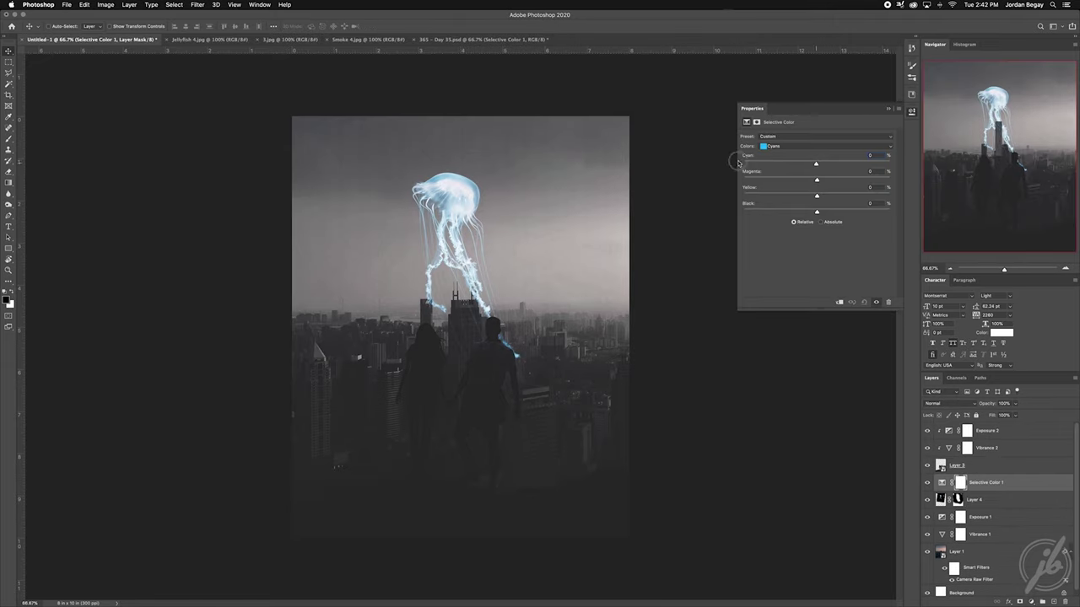
- Clip the Selective Color to the jellyfish, add black in Cyans and raise Magenta in Reds
{"action": "left_click", "coordinate": [840, 302]}
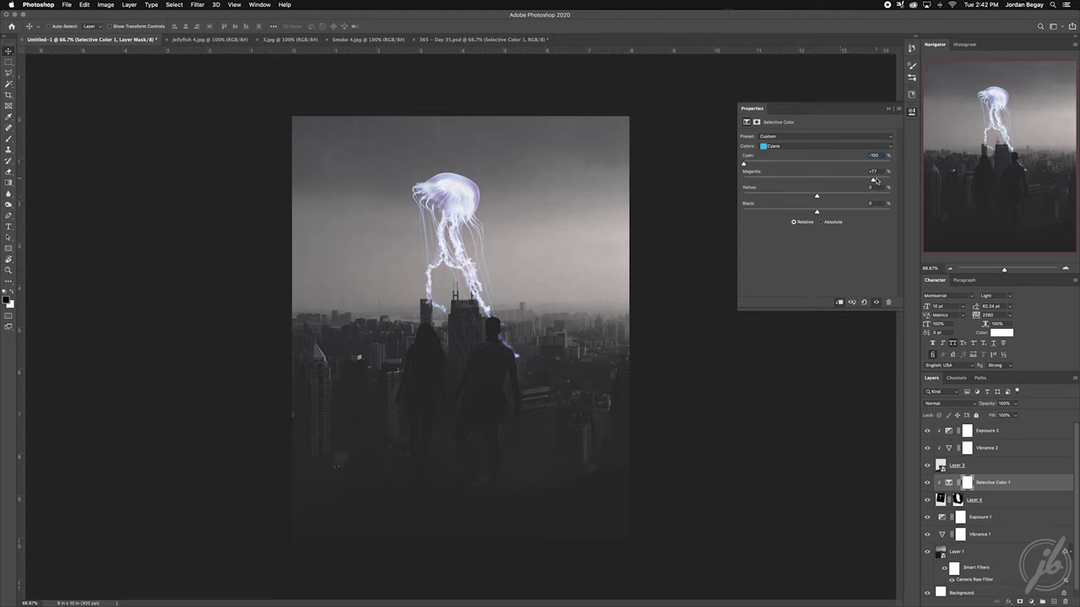
{"action": "left_click_drag", "start_coordinate": [833, 213], "coordinate": [805, 199]}
{"action": "left_click", "coordinate": [792, 147]}
{"action": "left_click", "coordinate": [793, 124]}
{"action": "left_click_drag", "start_coordinate": [808, 184], "coordinate": [879, 181]}
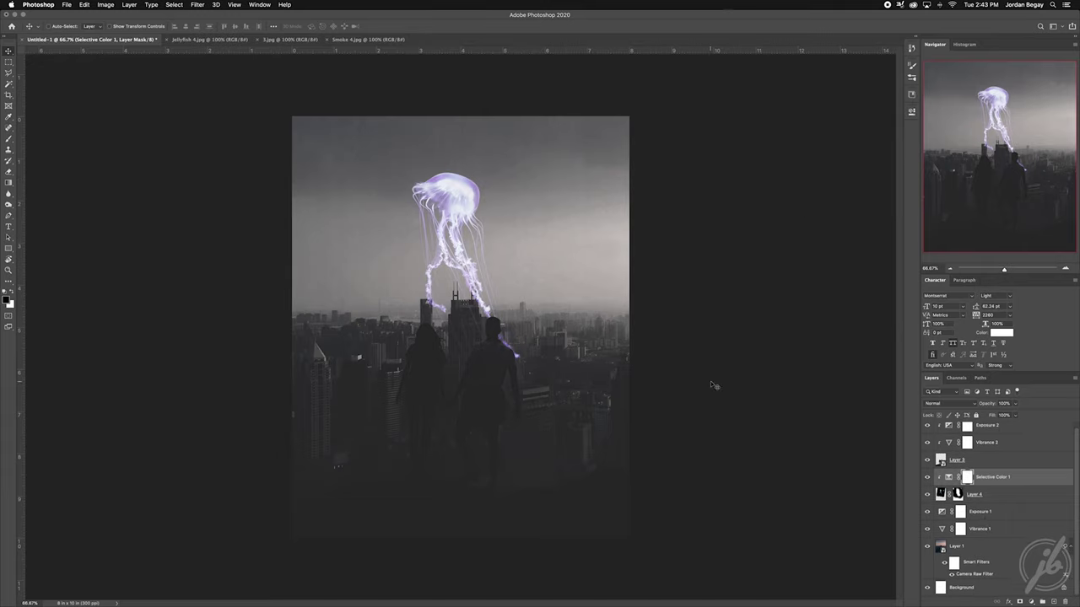
- Reopen the Selective Color settings and lower Magenta in the Blues
{"action": "double_click", "coordinate": [948, 477]}
{"action": "left_click", "coordinate": [822, 146]}
{"action": "left_click", "coordinate": [796, 152]}
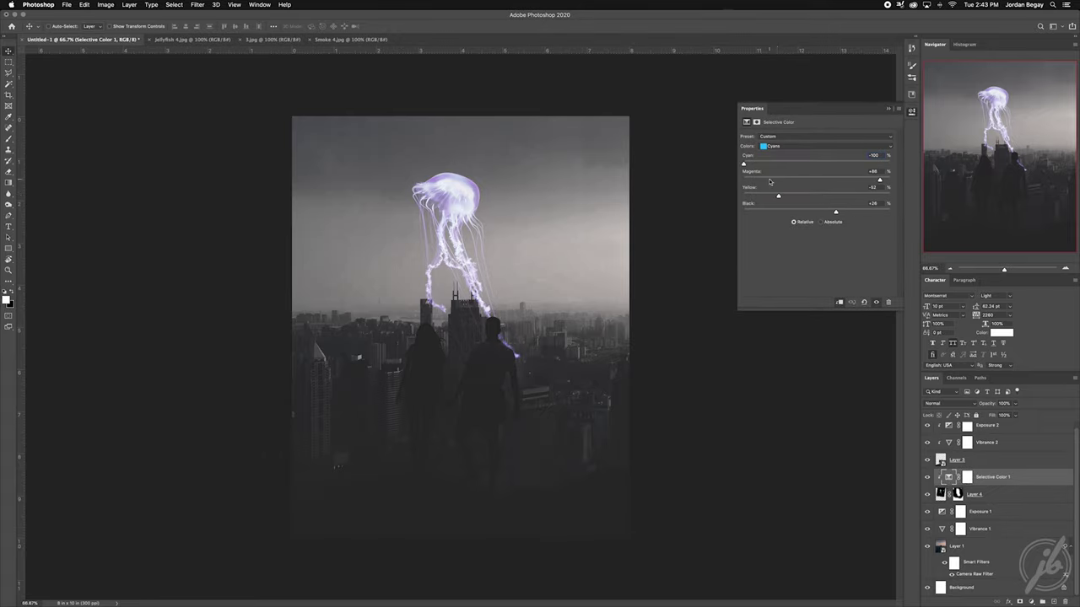
{"action": "left_click", "coordinate": [810, 152]}
{"action": "mouse_move", "coordinate": [816, 181]}
{"action": "left_mouse_down"}
{"action": "mouse_move", "coordinate": [794, 181]}
{"action": "mouse_move", "coordinate": [804, 194]}
{"action": "left_mouse_up"}
- Max out Magenta and raise Yellow in Cyans, then raise Yellow in Magentas
{"action": "left_click", "coordinate": [775, 148]}
{"action": "left_click", "coordinate": [810, 146]}
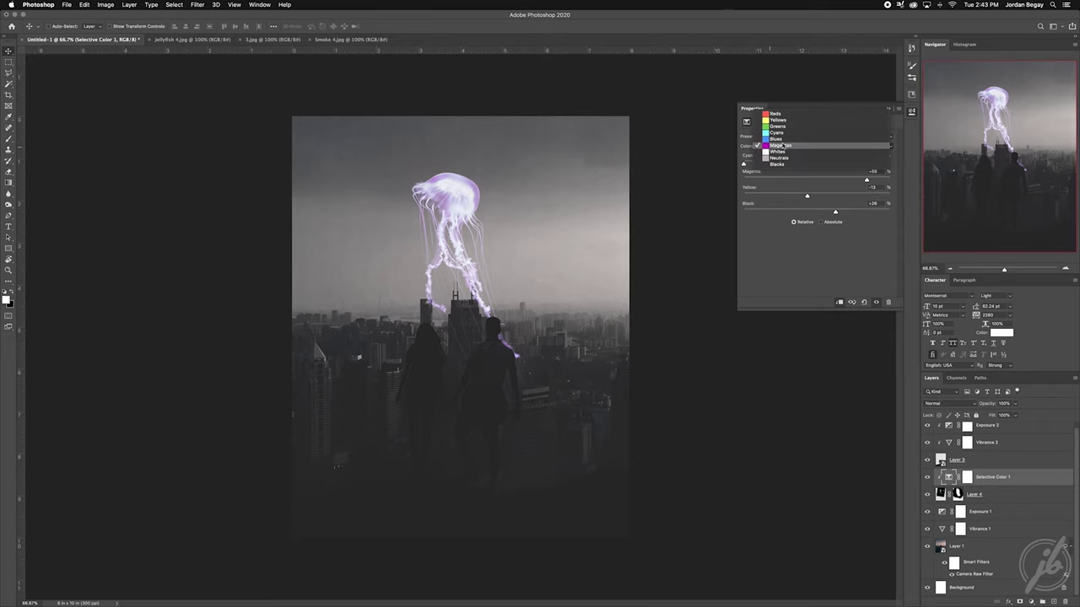
{"action": "left_click", "coordinate": [801, 114]}
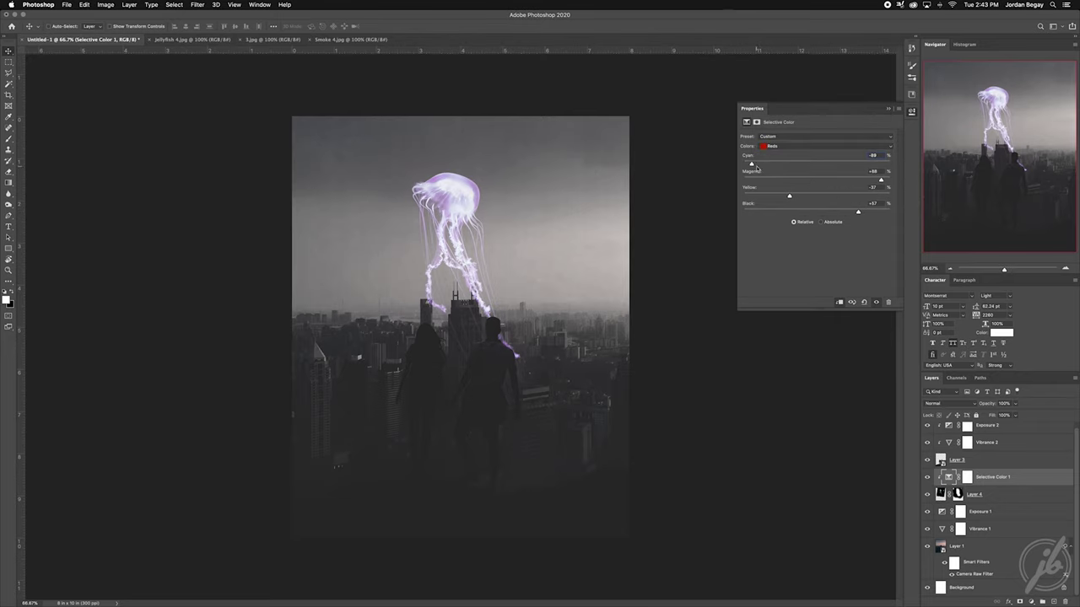
{"action": "left_click", "coordinate": [793, 146]}
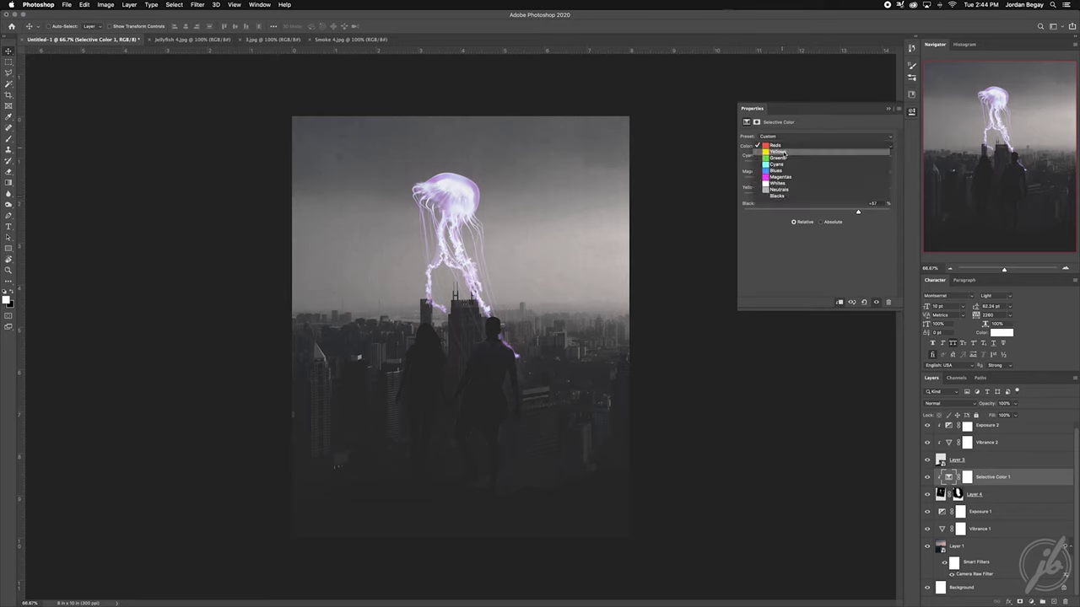
{"action": "left_click", "coordinate": [810, 169]}
{"action": "mouse_move", "coordinate": [886, 179]}
{"action": "left_mouse_down"}
{"action": "mouse_move", "coordinate": [736, 180]}
{"action": "mouse_move", "coordinate": [889, 180]}
{"action": "left_mouse_up"}
{"action": "mouse_move", "coordinate": [778, 195]}
{"action": "left_mouse_down"}
{"action": "mouse_move", "coordinate": [744, 195]}
{"action": "mouse_move", "coordinate": [889, 195]}
{"action": "mouse_move", "coordinate": [752, 196]}
{"action": "left_mouse_up"}
{"action": "left_click", "coordinate": [816, 145]}
{"action": "left_click", "coordinate": [810, 167]}
{"action": "mouse_move", "coordinate": [759, 195]}
{"action": "left_mouse_down"}
{"action": "mouse_move", "coordinate": [747, 194]}
{"action": "mouse_move", "coordinate": [793, 197]}
{"action": "left_mouse_up"}
- Add a Color Balance with midtones Cyan-Red +22, Magenta-Green -40, Yellow-Blue +12, Highlights checked
{"action": "left_click", "coordinate": [1030, 600]}
{"action": "left_click", "coordinate": [1033, 512]}
{"action": "mouse_move", "coordinate": [805, 155]}
{"action": "left_mouse_down"}
{"action": "mouse_move", "coordinate": [791, 155]}
{"action": "mouse_move", "coordinate": [786, 171]}
{"action": "left_mouse_up"}
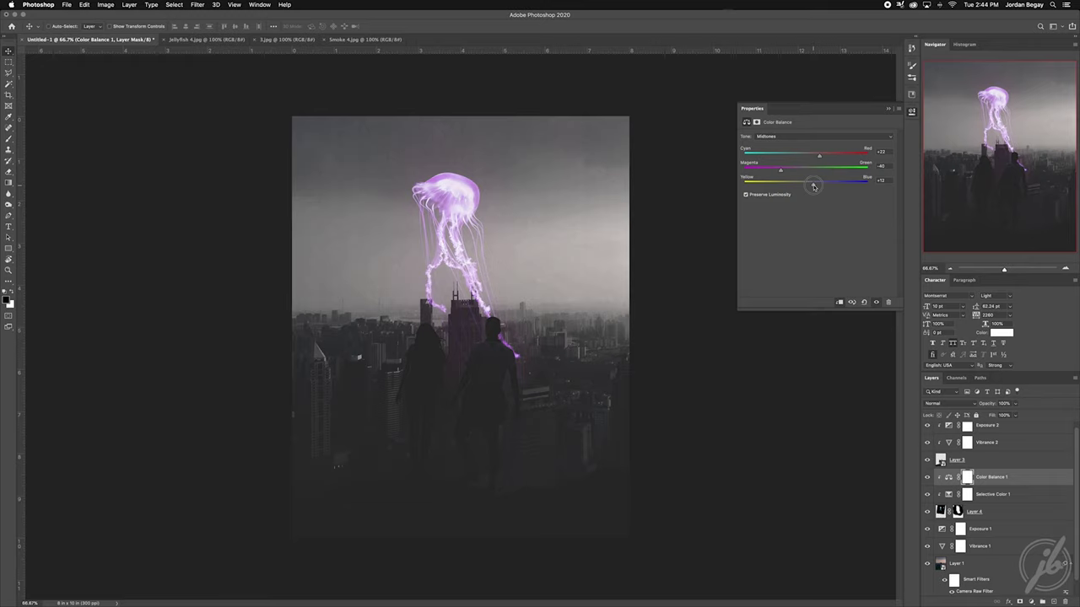
{"action": "left_click", "coordinate": [797, 136]}
{"action": "left_click", "coordinate": [797, 152]}
{"action": "left_click", "coordinate": [888, 111]}
{"action": "key", "text": "i"}
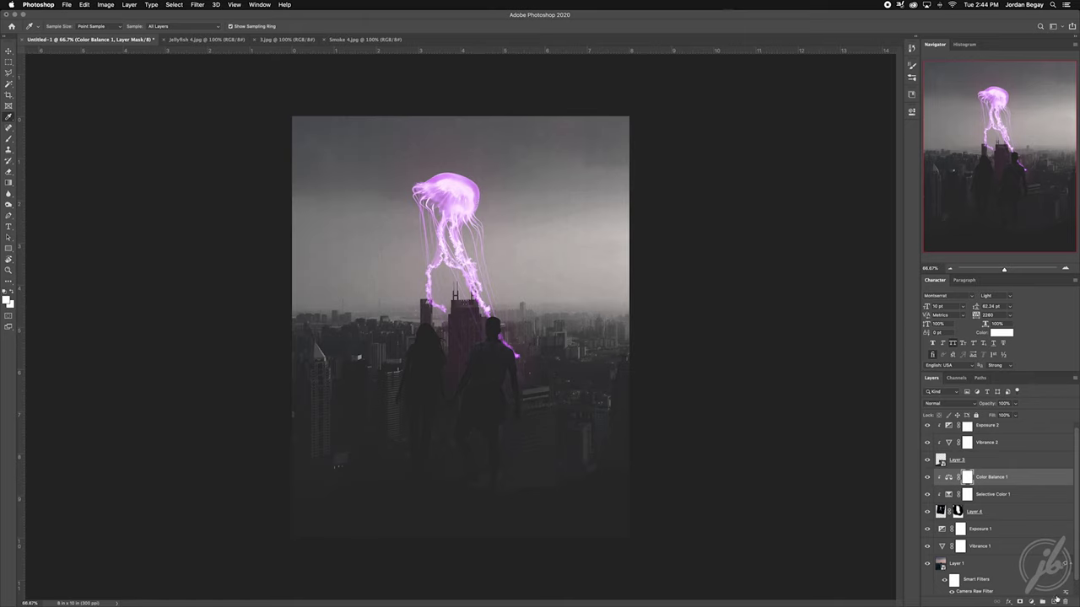
{"action": "left_click", "coordinate": [1055, 600]}
- Sample the jellyfish's pink, boost it to a saturated magenta, and brush a soft glow
{"action": "left_click", "coordinate": [480, 183]}
{"action": "left_click", "coordinate": [6, 297]}
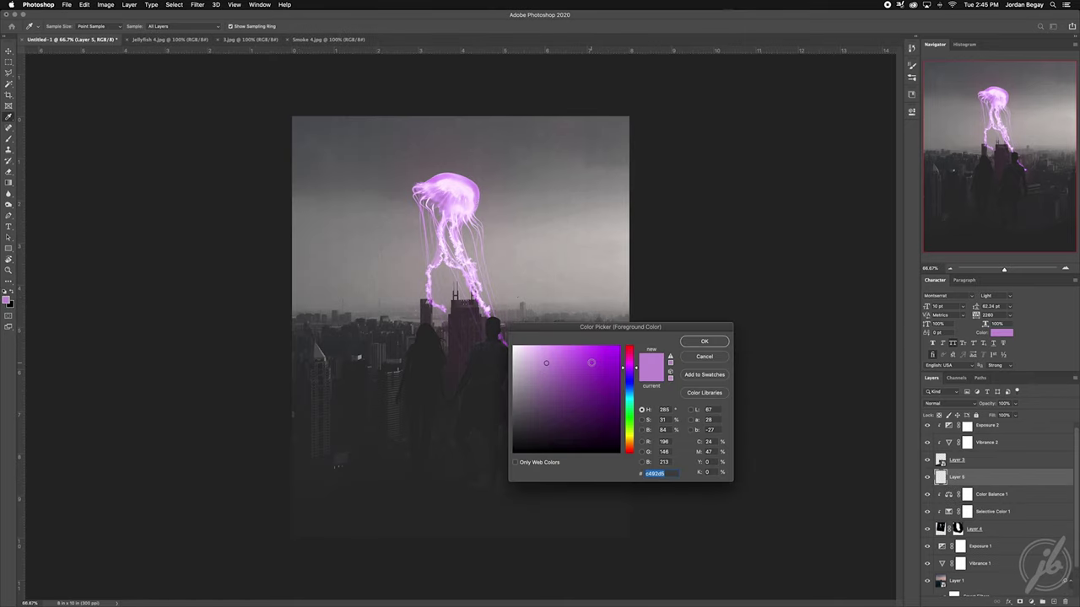
{"action": "left_click", "coordinate": [570, 348]}
{"action": "left_click", "coordinate": [705, 340]}
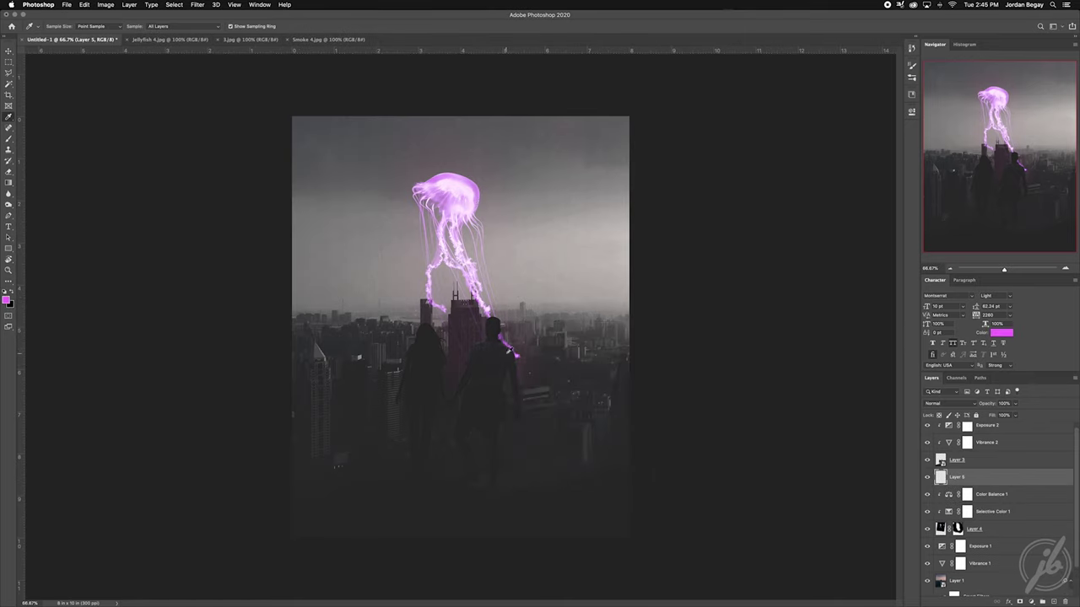
{"action": "key", "text": "b"}
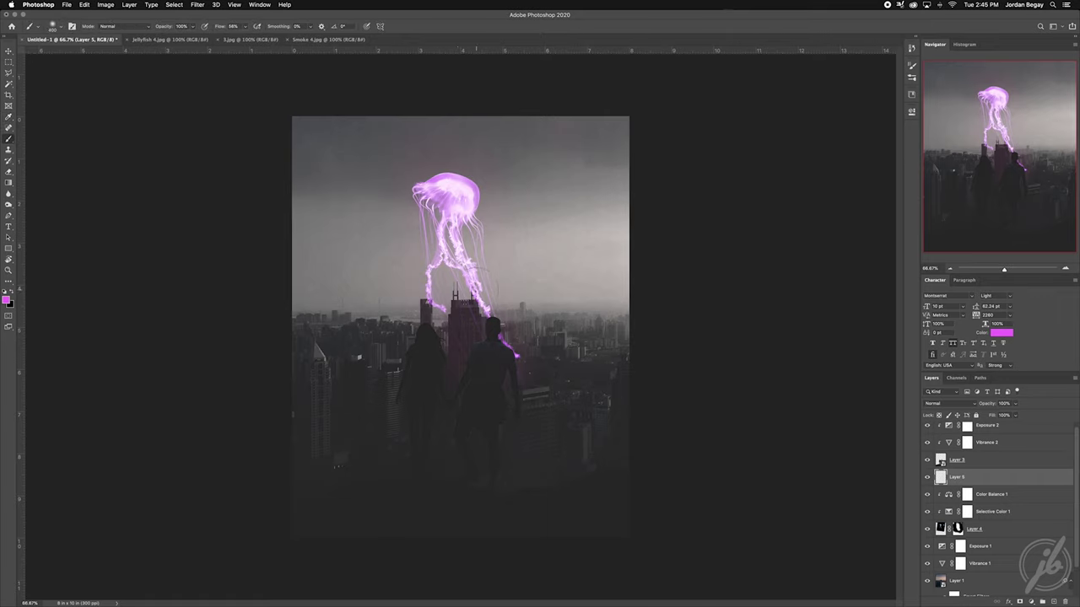
{"action": "left_click", "coordinate": [460, 324]}
- Set the glow layer to Screen, duplicate it, and add a magenta Solid Color fill above Exposure 2
{"action": "key", "text": "v"}
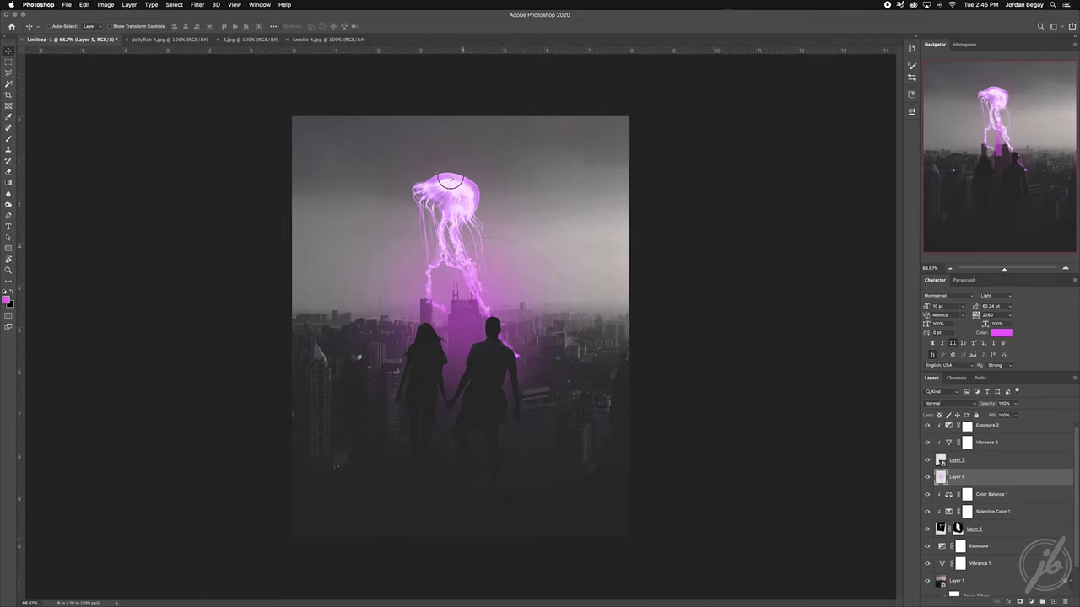
{"action": "left_click", "coordinate": [946, 403]}
{"action": "left_click", "coordinate": [946, 488]}
{"action": "left_click_drag", "start_coordinate": [477, 247], "coordinate": [478, 247]}
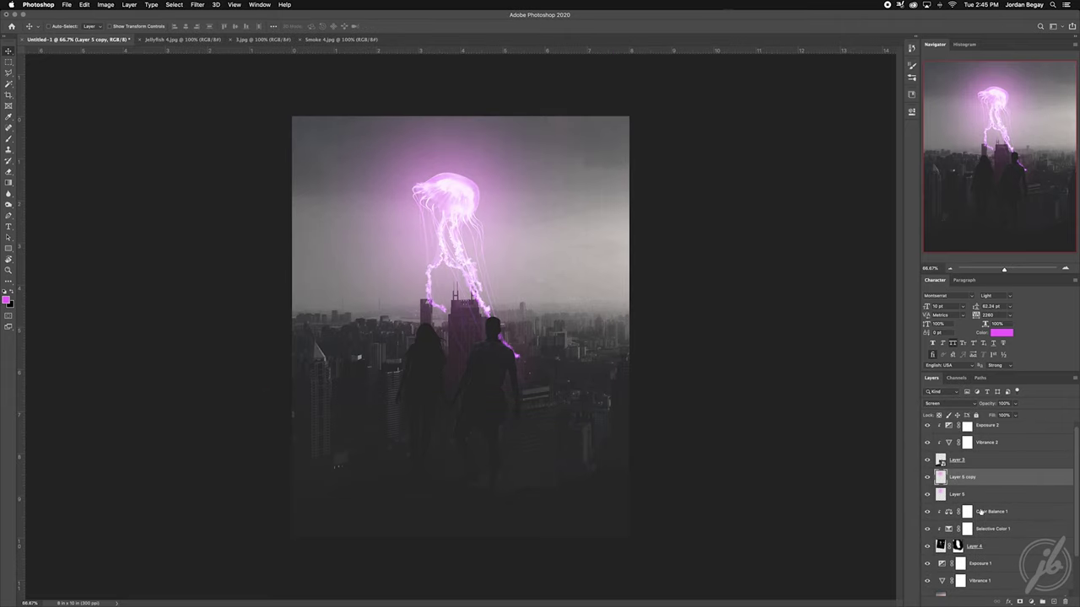
{"action": "left_click", "coordinate": [1004, 522]}
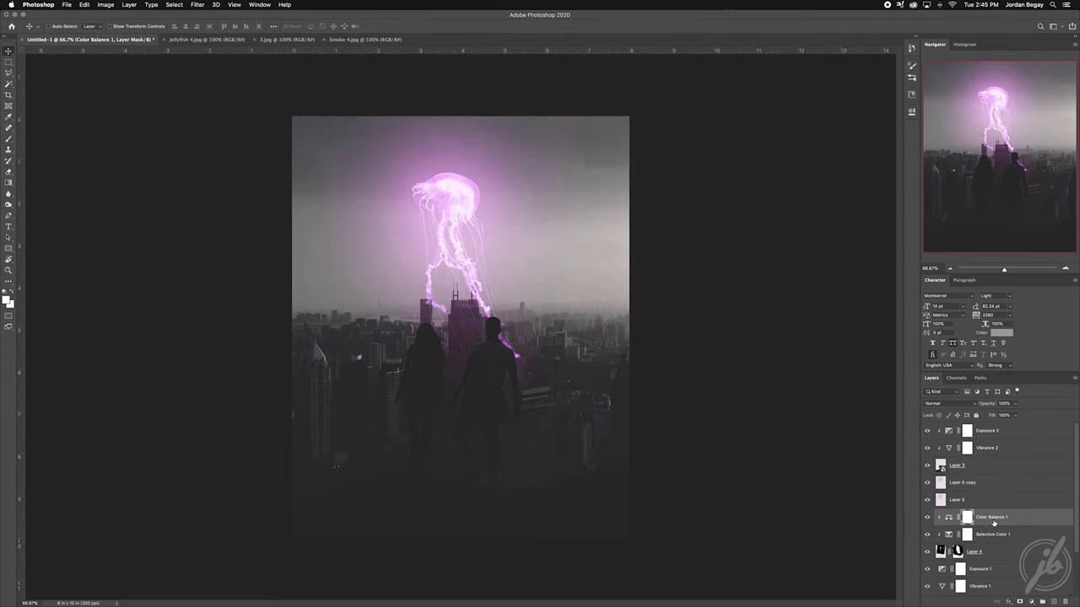
{"action": "left_click", "coordinate": [987, 430]}
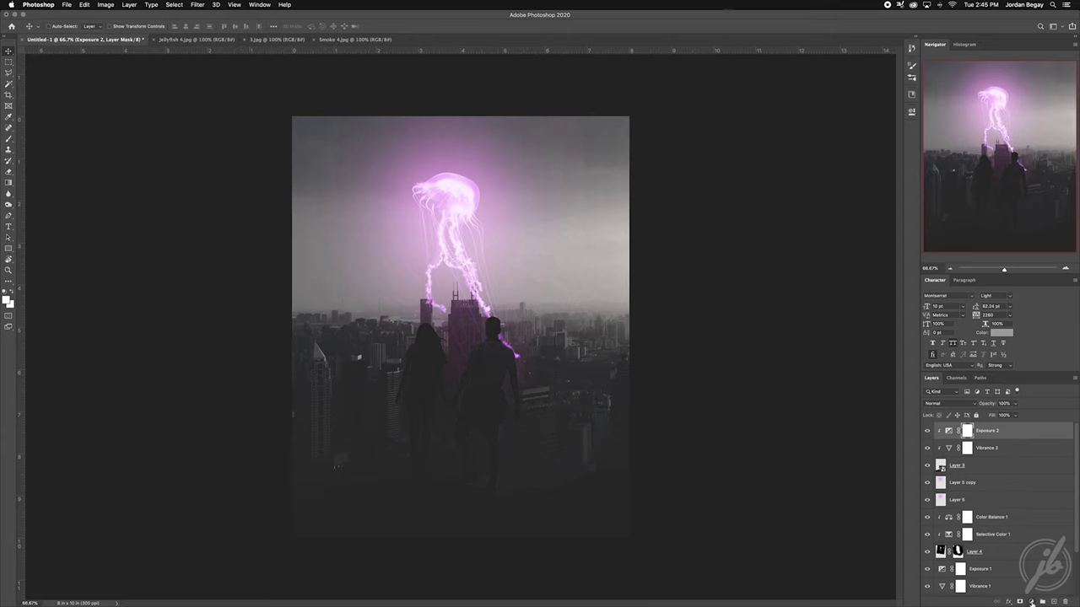
{"action": "left_click", "coordinate": [721, 345]}
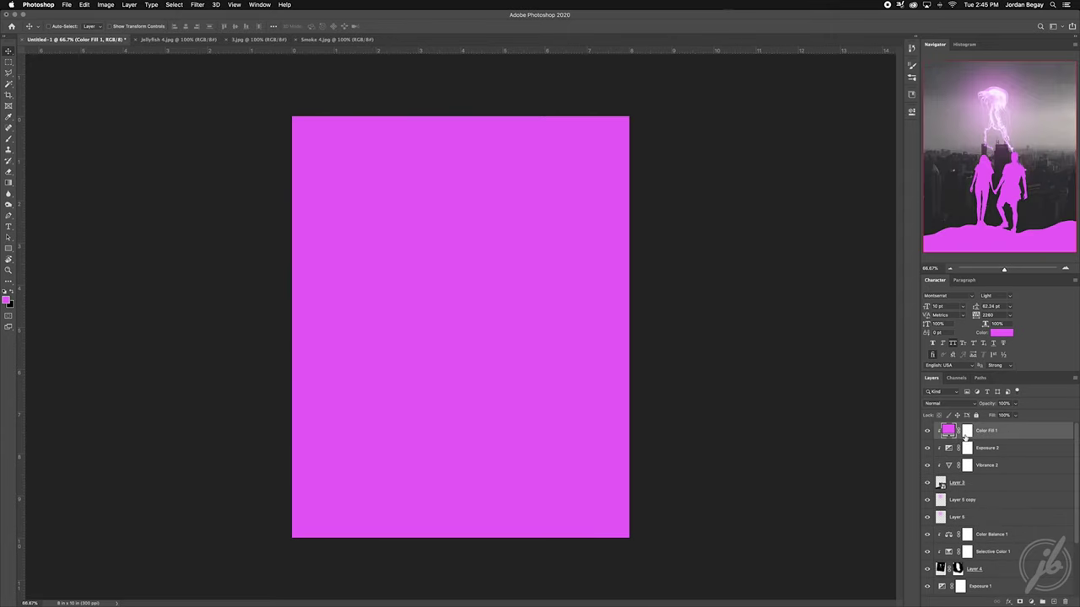
- Invert the Color Fill mask and set up a small, low-flow soft brush
{"action": "key", "text": "ctrl+i"}
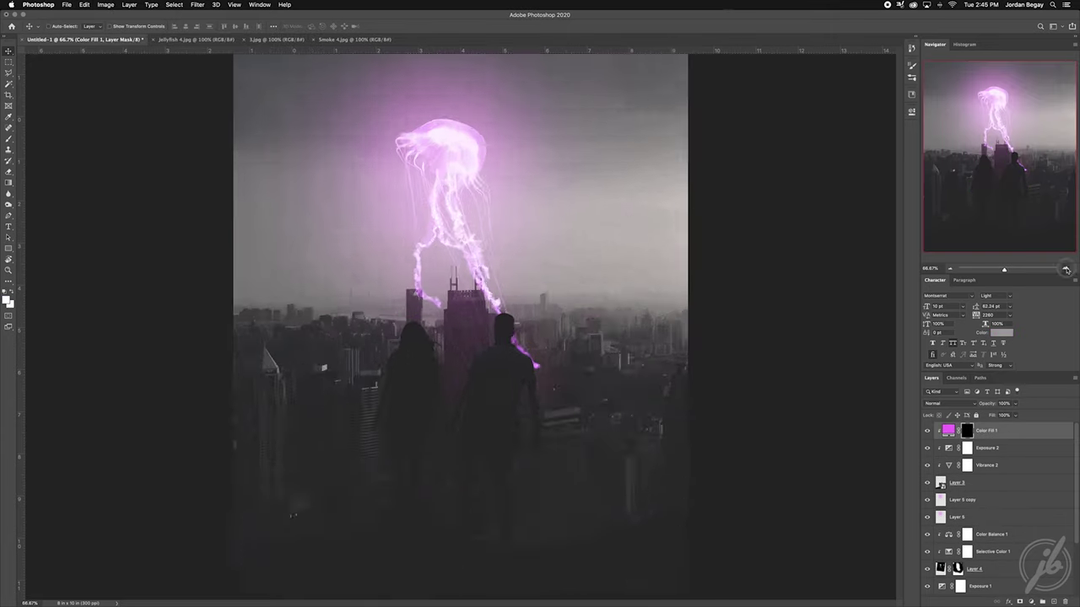
{"action": "scroll", "coordinate": [458, 407], "scroll_direction": "up", "scroll_amount": 3}
{"action": "key", "text": "b"}
{"action": "left_click_drag", "start_coordinate": [325, 289], "coordinate": [44, 297]}
{"action": "left_click_drag", "start_coordinate": [215, 28], "coordinate": [225, 27]}
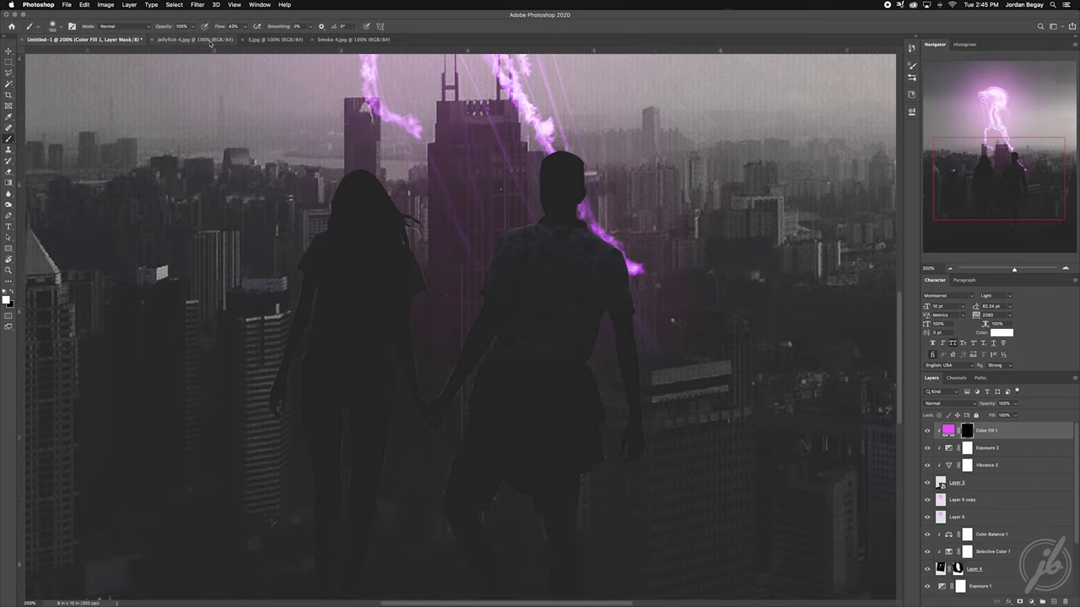
{"action": "key", "text": "shift+4"}
{"action": "key", "text": "shift+3"}
- Paint magenta rim light on the couple's heads, shoulder and arm, and along the bottom ridge
{"action": "left_click_drag", "start_coordinate": [369, 152], "coordinate": [375, 181]}
{"action": "left_click_drag", "start_coordinate": [548, 156], "coordinate": [561, 182]}
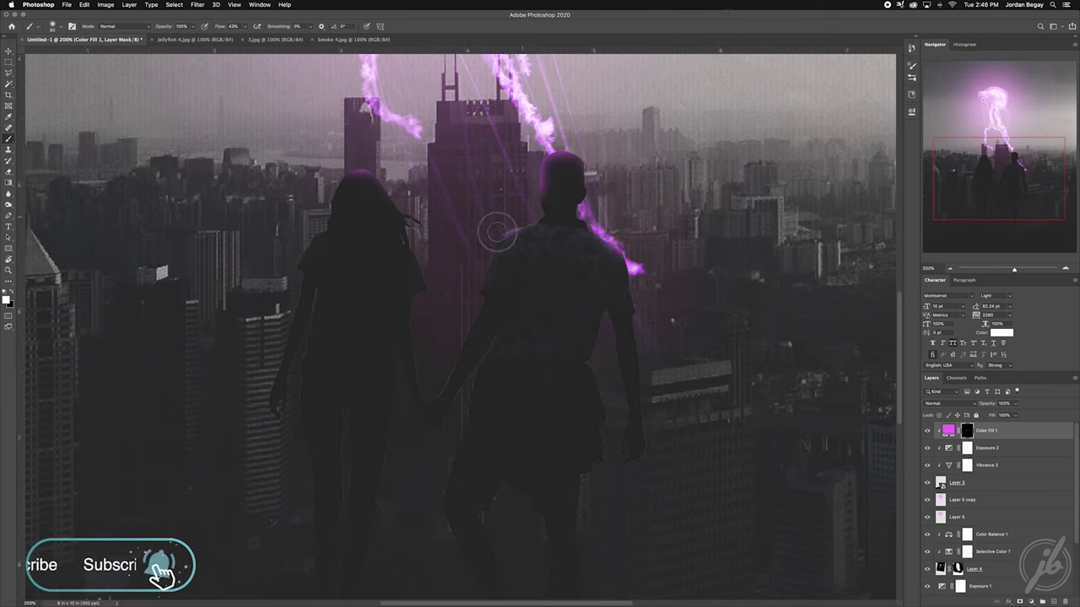
{"action": "left_click_drag", "start_coordinate": [530, 233], "coordinate": [497, 248]}
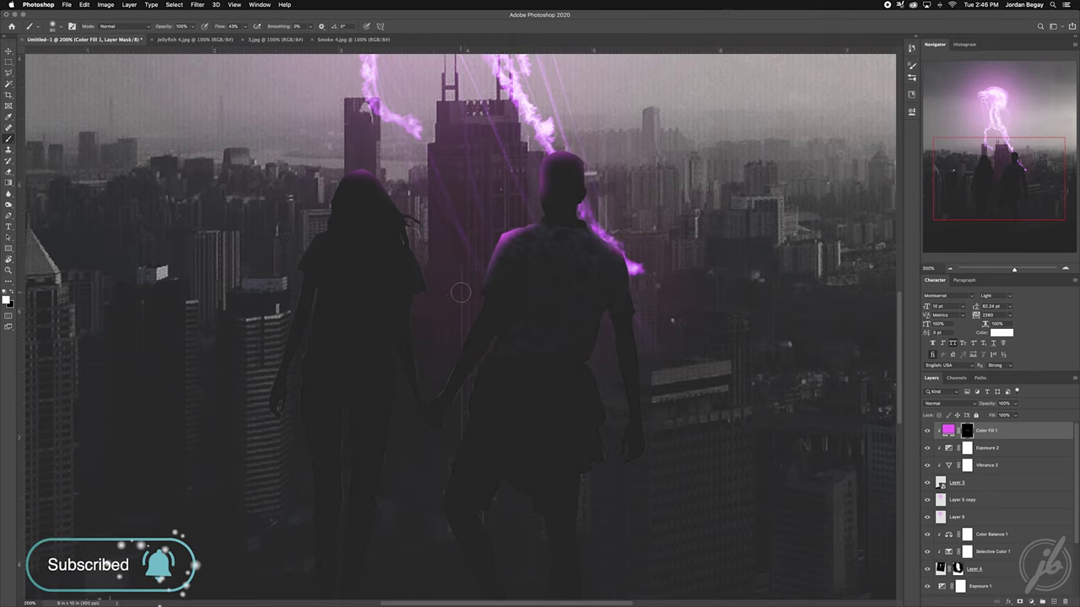
{"action": "left_click_drag", "start_coordinate": [419, 329], "coordinate": [429, 391]}
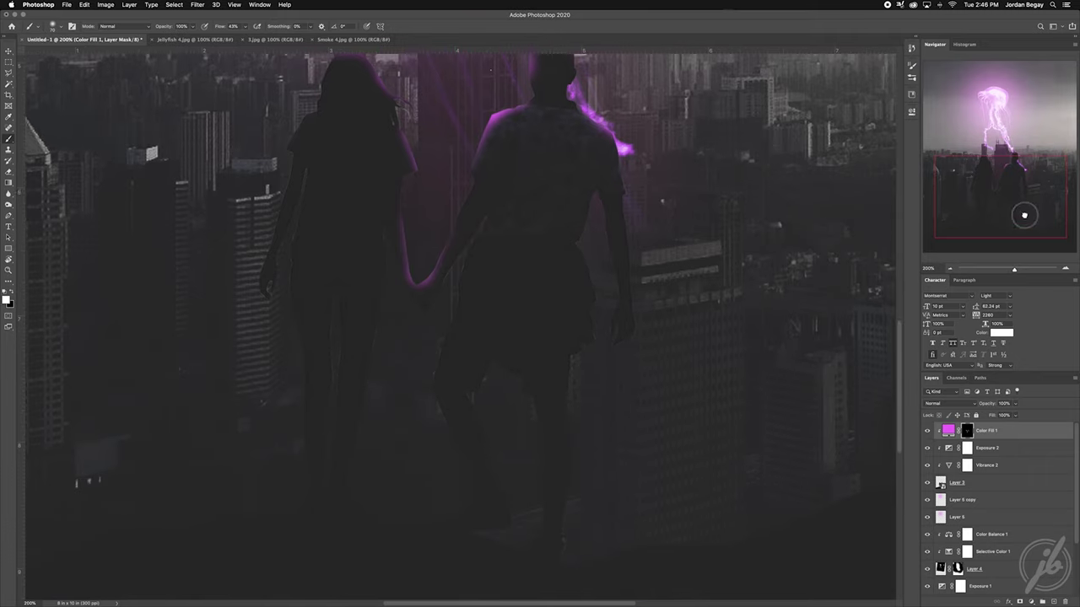
{"action": "scroll", "coordinate": [624, 401], "scroll_direction": "down", "scroll_amount": 5}
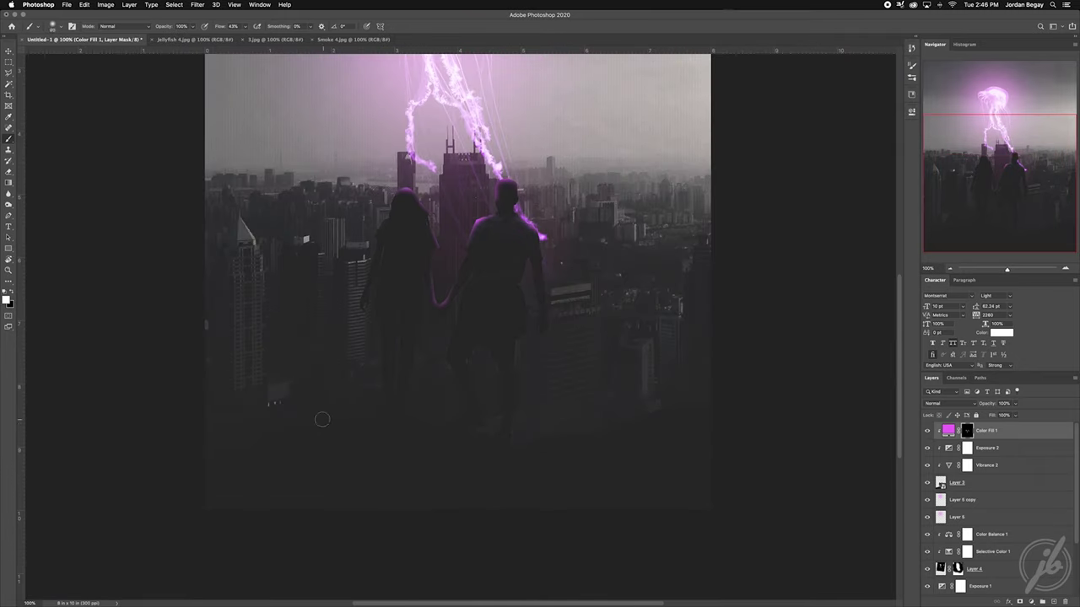
{"action": "left_click_drag", "start_coordinate": [321, 419], "coordinate": [257, 437]}
{"action": "left_click_drag", "start_coordinate": [420, 425], "coordinate": [448, 418]}
{"action": "mouse_move", "coordinate": [533, 435]}
{"action": "left_mouse_down"}
{"action": "mouse_move", "coordinate": [699, 397]}
{"action": "mouse_move", "coordinate": [710, 407]}
{"action": "left_mouse_up"}
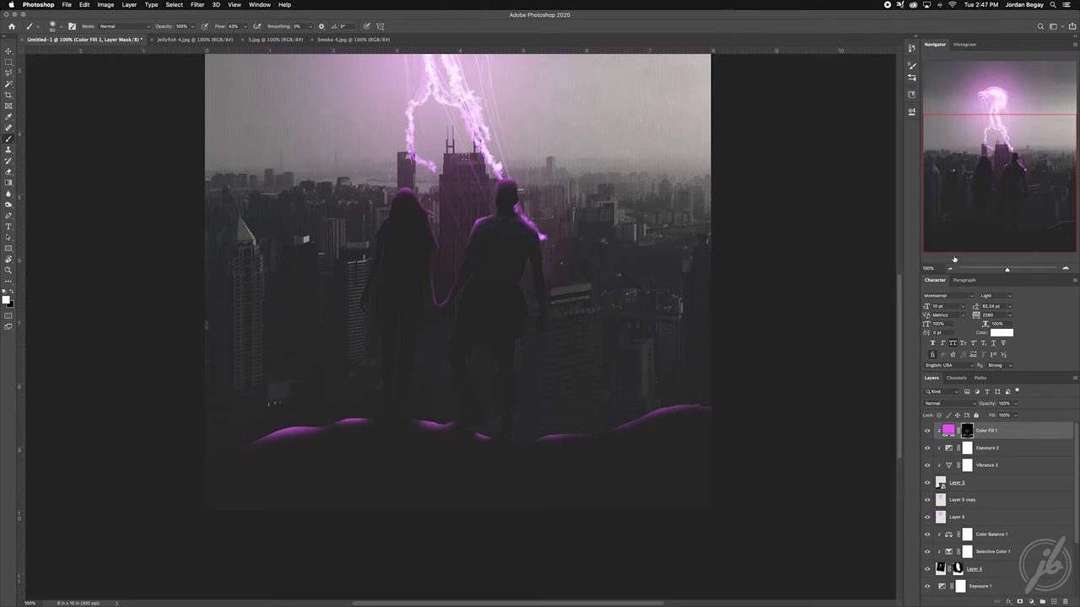
- Set the Color Fill layer to Screen with slightly lower opacity
{"action": "key", "text": "ctrl+minus"}
{"action": "key", "text": "v"}
{"action": "left_click", "coordinate": [948, 404]}
{"action": "left_click", "coordinate": [944, 465]}
{"action": "left_click_drag", "start_coordinate": [981, 405], "coordinate": [979, 406]}
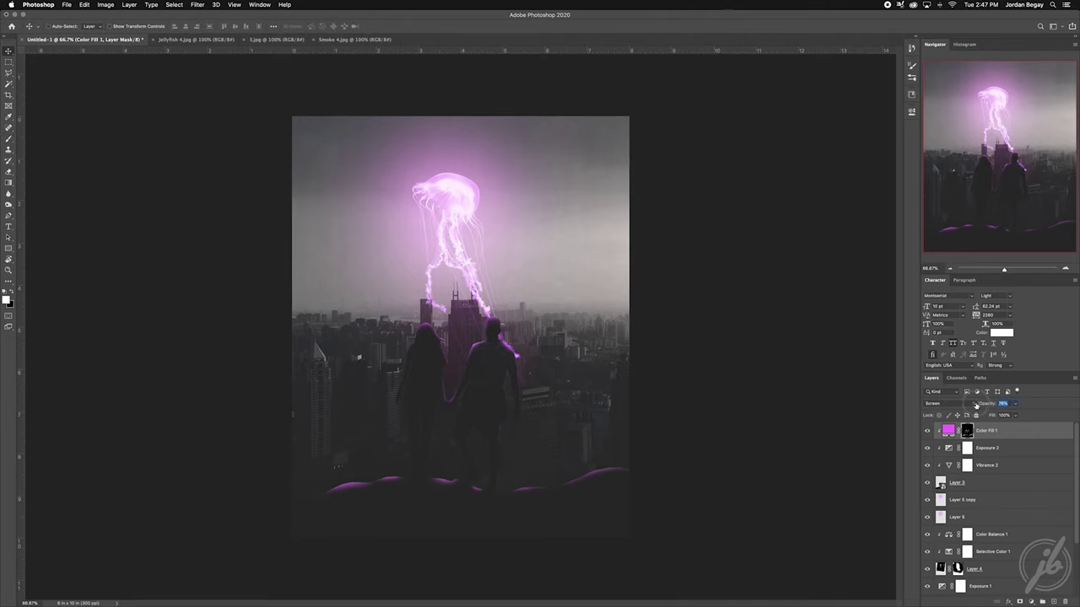
{"action": "left_click", "coordinate": [983, 485]}
{"action": "left_click", "coordinate": [197, 4]}
- Apply a Gaussian Blur of about radius 6 to Layer 3
{"action": "left_click", "coordinate": [355, 143]}
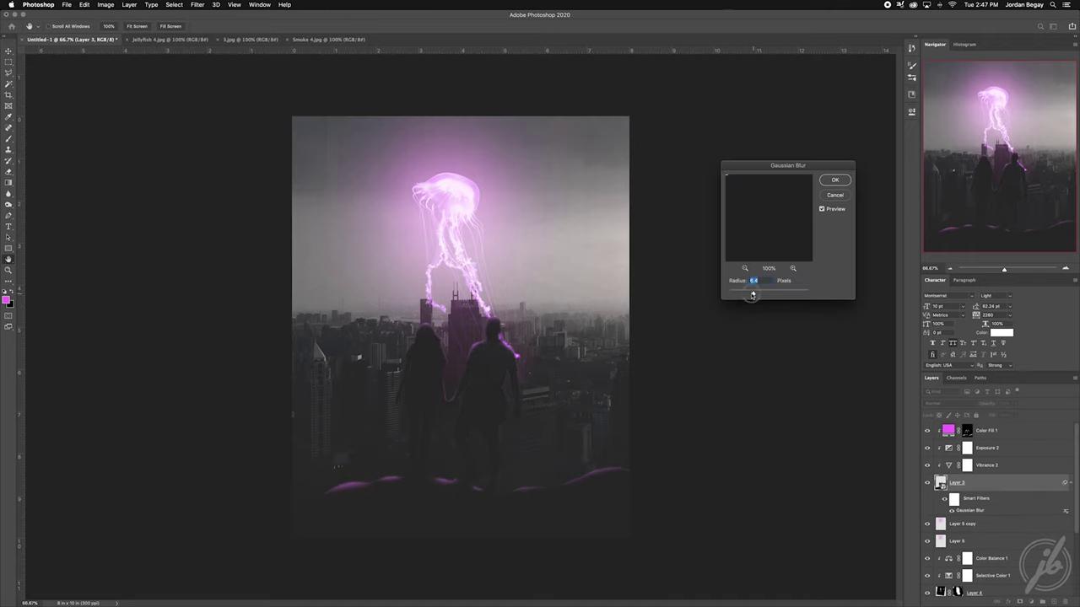
{"action": "left_click", "coordinate": [835, 180]}
{"action": "scroll", "coordinate": [991, 506], "scroll_direction": "down", "scroll_amount": 2}
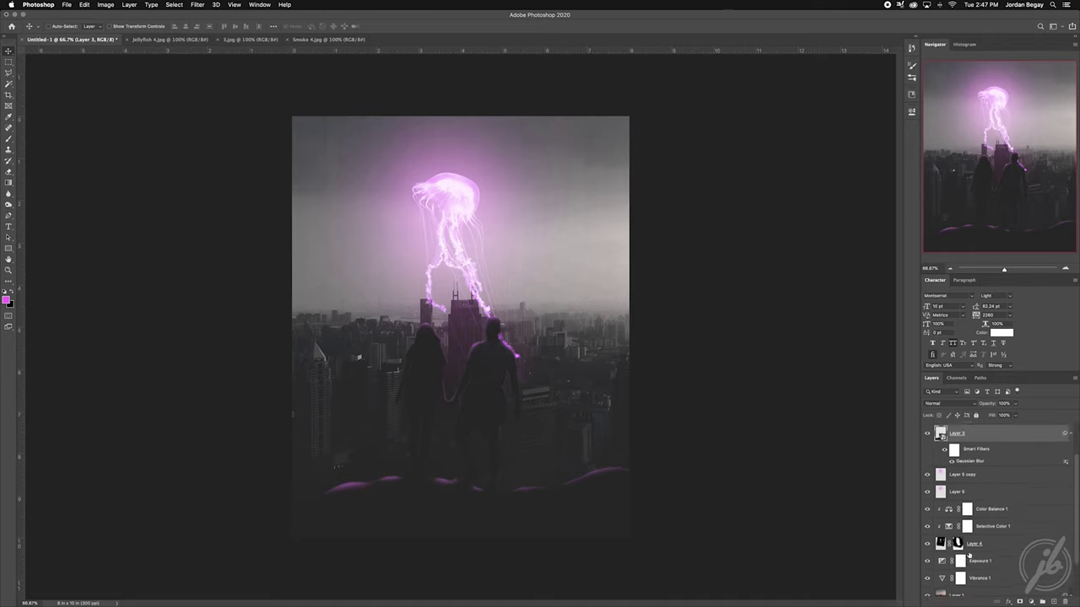
{"action": "scroll", "coordinate": [991, 532], "scroll_direction": "down", "scroll_amount": 2}
- Apply a slightly smaller Gaussian Blur to the city photo Layer 1
{"action": "left_click", "coordinate": [986, 547]}
{"action": "left_click", "coordinate": [204, 8]}
{"action": "left_click", "coordinate": [358, 140]}
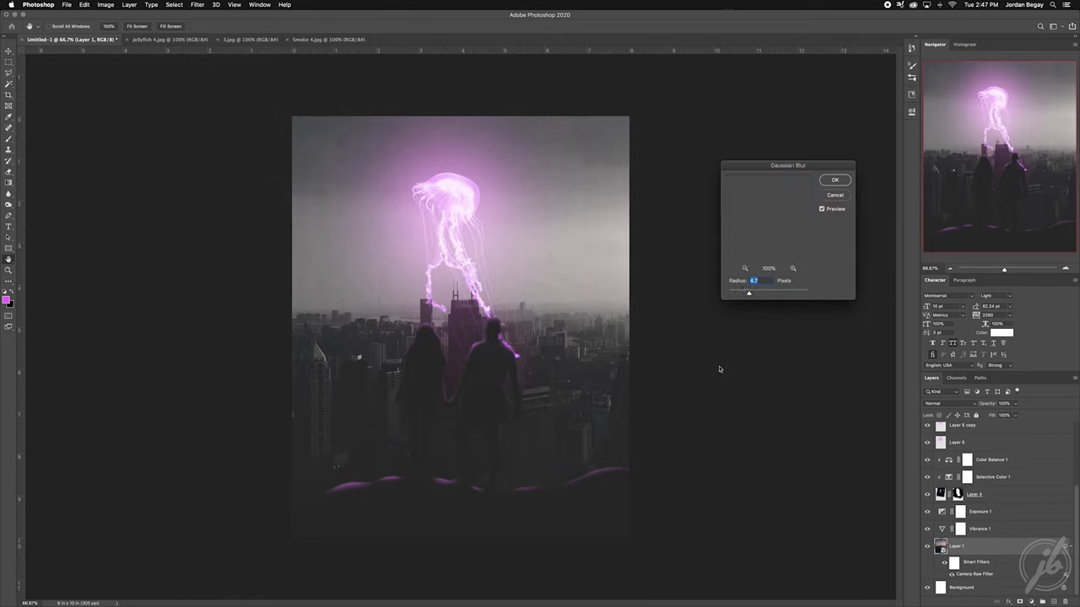
{"action": "left_click_drag", "start_coordinate": [753, 294], "coordinate": [751, 295]}
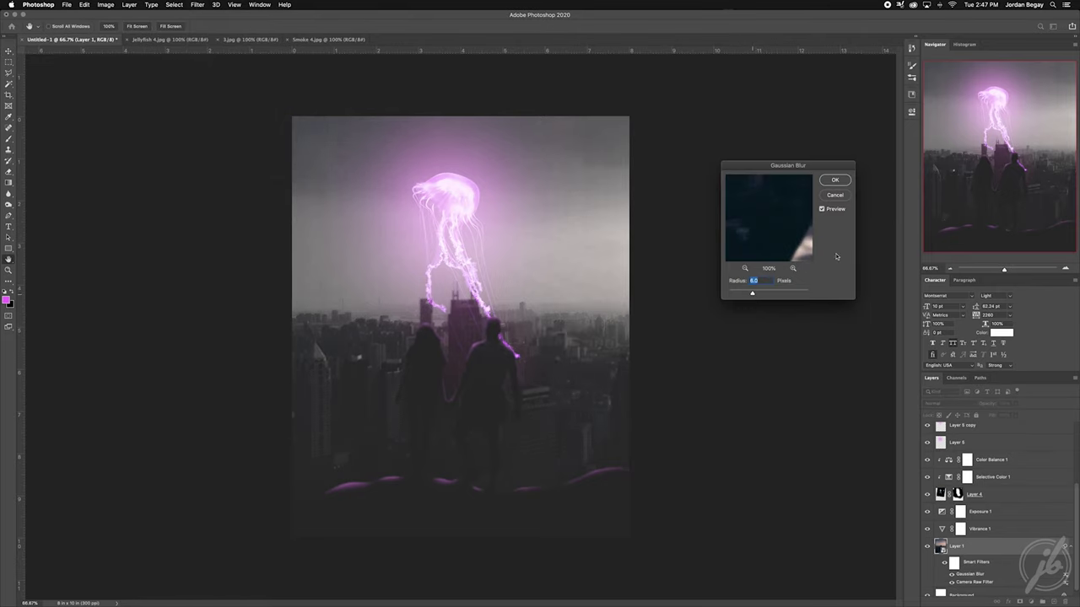
{"action": "key", "text": "Return"}
- Close the Jellyfish 4.jpg source image and switch to the 3.jpg smoke image
{"action": "scroll", "coordinate": [996, 506], "scroll_direction": "up", "scroll_amount": 1}
{"action": "left_click", "coordinate": [991, 471]}
{"action": "left_click", "coordinate": [166, 40]}
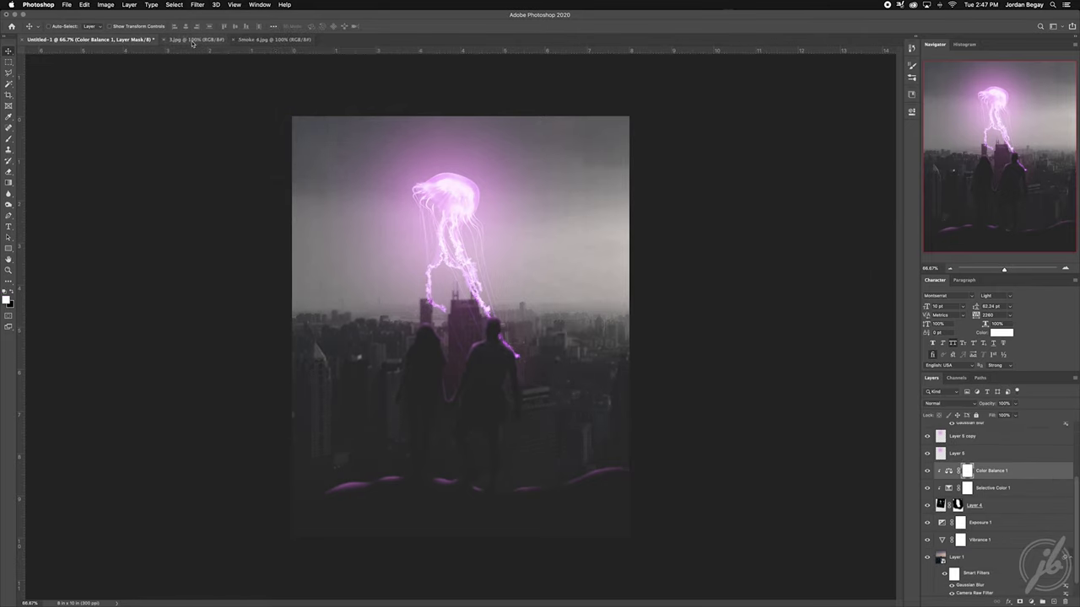
{"action": "left_click", "coordinate": [194, 39]}
- Bring the red smoke image into the composite, enlarge it across the sky, and set it to Screen
{"action": "mouse_move", "coordinate": [405, 253]}
{"action": "left_mouse_down"}
{"action": "mouse_move", "coordinate": [453, 273]}
{"action": "mouse_move", "coordinate": [481, 246]}
{"action": "left_mouse_up"}
{"action": "key", "text": "ctrl+t"}
{"action": "left_click_drag", "start_coordinate": [460, 306], "coordinate": [460, 337]}
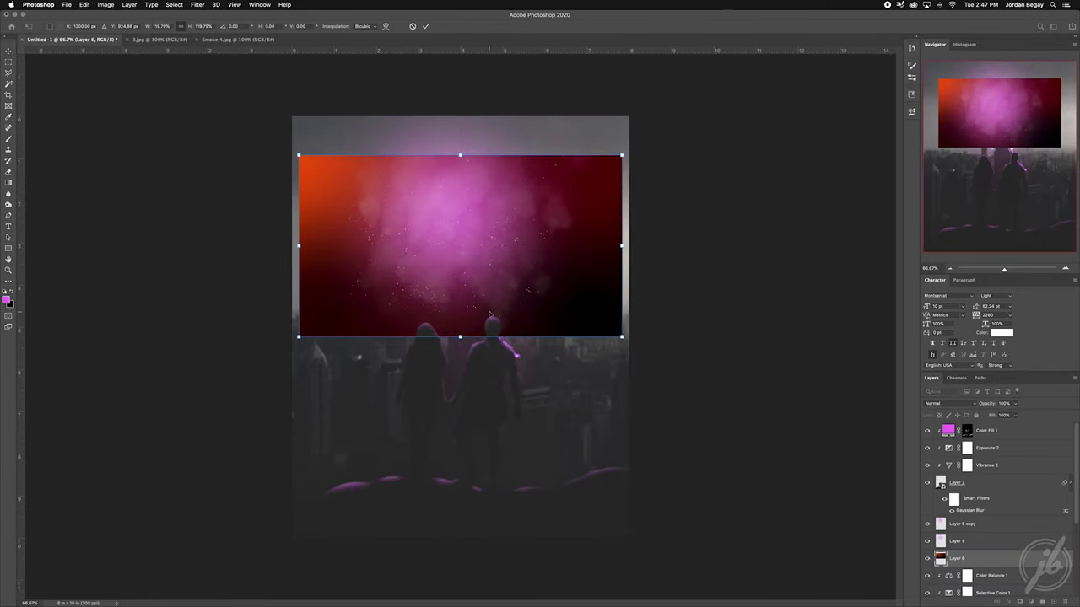
{"action": "key", "text": "Return"}
{"action": "key", "text": "alt+shift+s"}
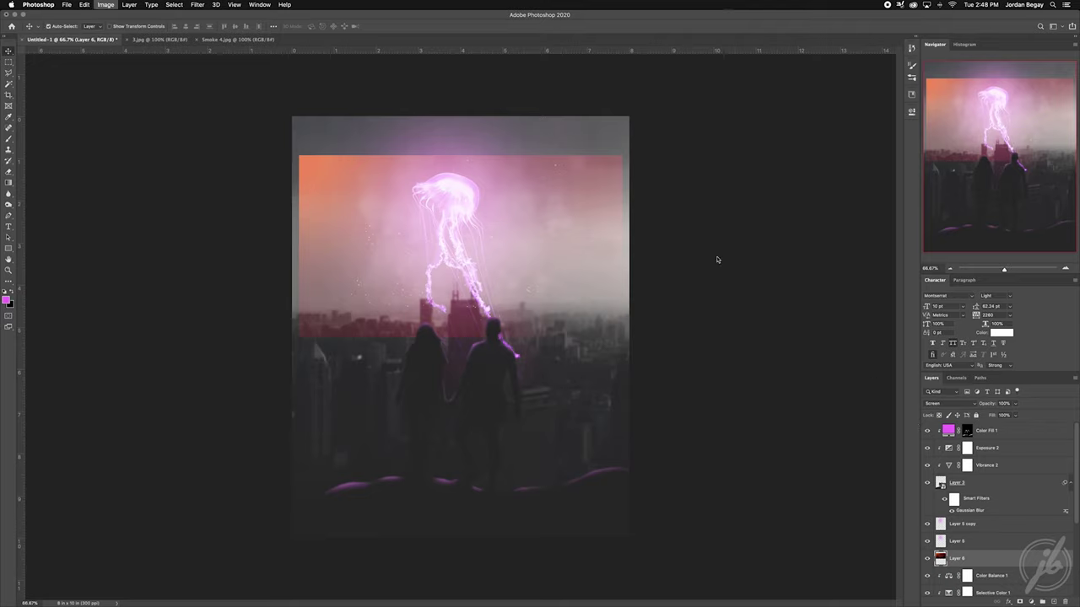
- Darken the smoke layer with a Curves adjustment
{"action": "key", "text": "ctrl+m"}
{"action": "left_click_drag", "start_coordinate": [680, 253], "coordinate": [666, 269]}
{"action": "left_click", "coordinate": [721, 196]}
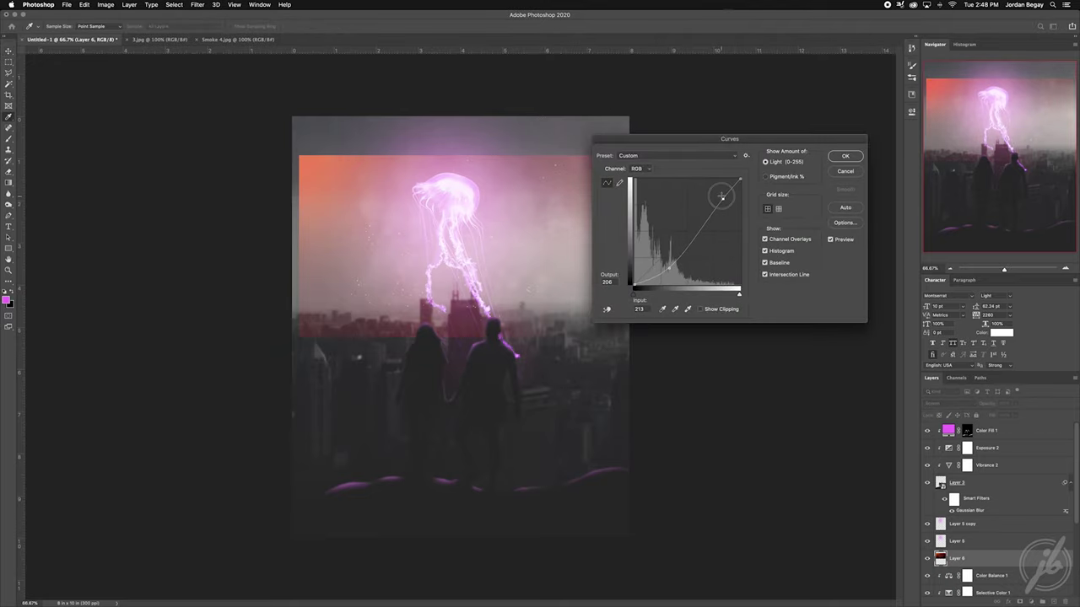
{"action": "left_click", "coordinate": [845, 156]}
- Add a layer mask to the smoke and paint out the red glow at upper left
{"action": "right_click", "coordinate": [979, 532]}
{"action": "left_click", "coordinate": [1031, 601]}
{"action": "key", "text": "b"}
{"action": "mouse_move", "coordinate": [274, 179]}
{"action": "left_mouse_down"}
{"action": "mouse_move", "coordinate": [278, 169]}
{"action": "mouse_move", "coordinate": [630, 156]}
{"action": "left_mouse_up"}
{"action": "key", "text": "bracketleft"}
{"action": "key", "text": "bracketleft"}
{"action": "key", "text": "bracketleft"}
{"action": "key", "text": "bracketleft"}
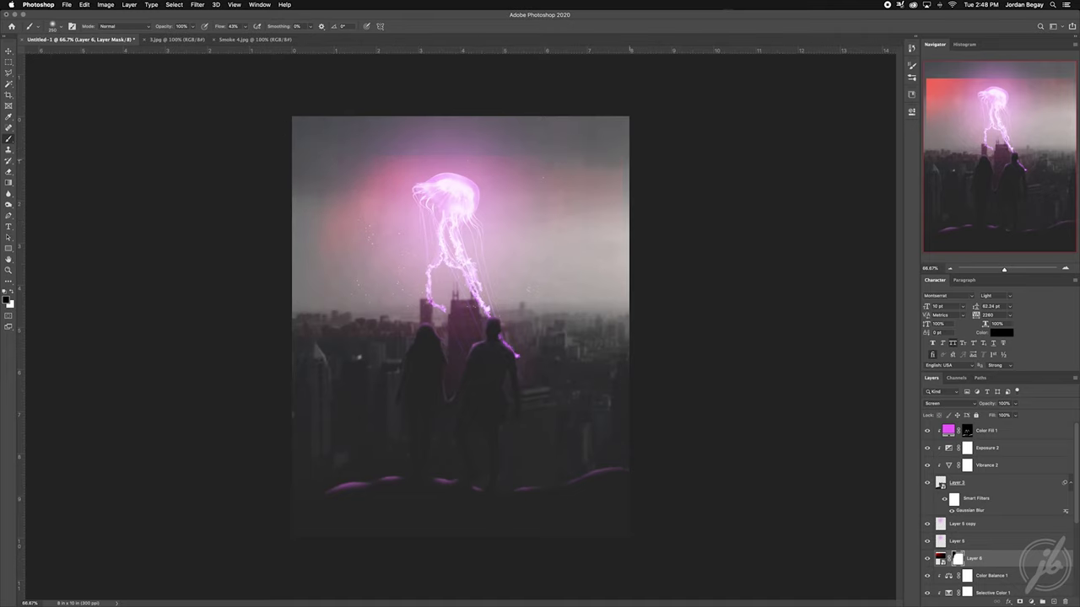
{"action": "key", "text": "bracketleft"}
{"action": "key", "text": "bracketleft"}
{"action": "key", "text": "bracketleft"}
- Brighten Layer 6 by lifting its Curves
{"action": "key", "text": "v"}
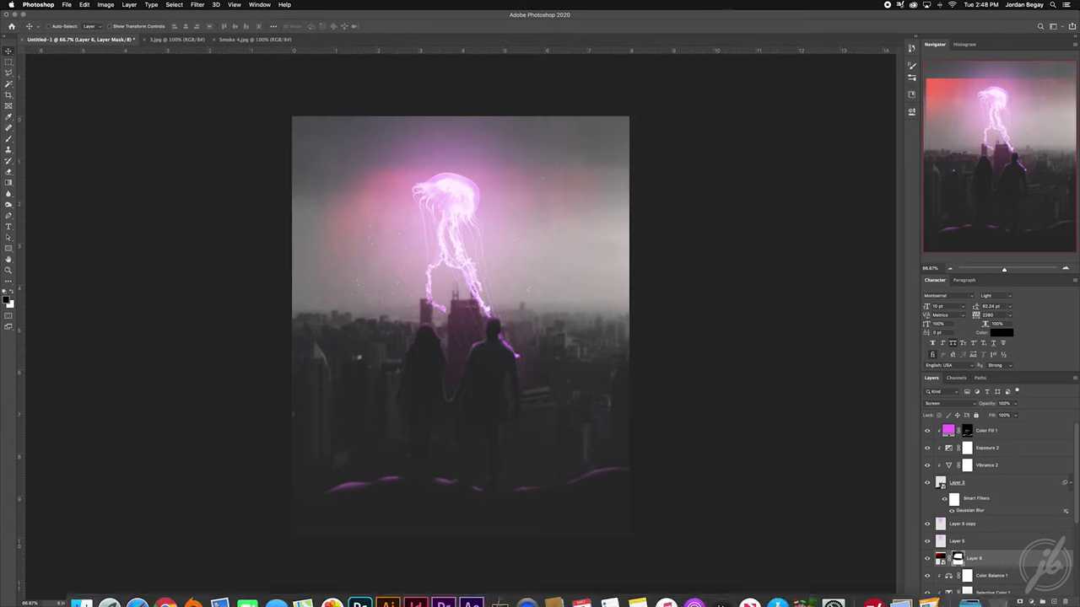
{"action": "left_click", "coordinate": [940, 558]}
{"action": "key", "text": "ctrl+m"}
{"action": "left_click_drag", "start_coordinate": [521, 215], "coordinate": [521, 195]}
{"action": "left_click_drag", "start_coordinate": [466, 253], "coordinate": [474, 264]}
{"action": "left_click", "coordinate": [654, 162]}
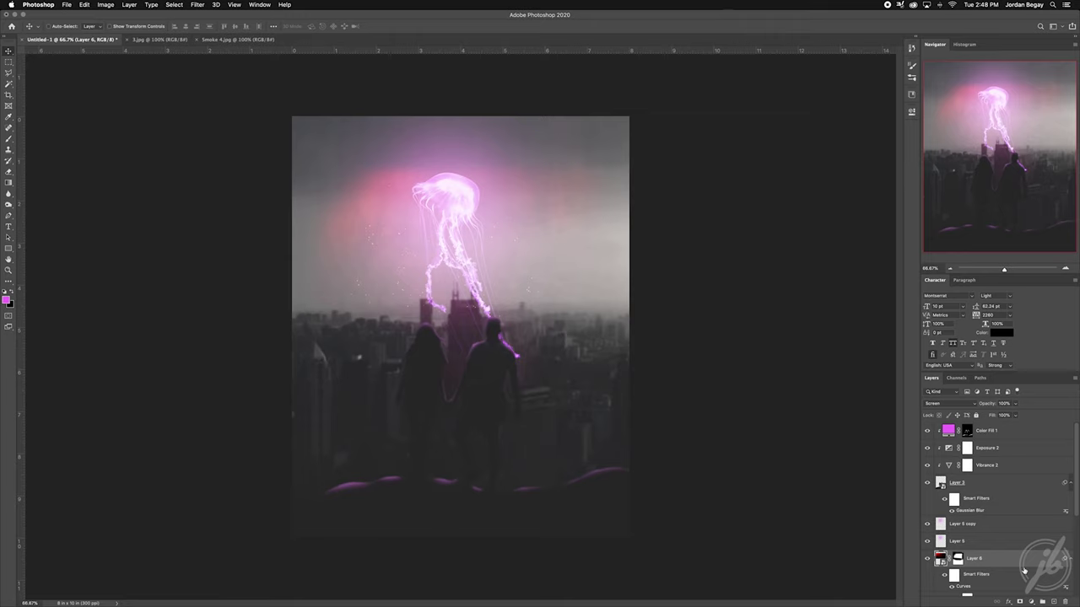
- Colorize Layer 6 with Hue/Saturation as a strongly saturated magenta
{"action": "key", "text": "ctrl+u"}
{"action": "left_click_drag", "start_coordinate": [540, 161], "coordinate": [704, 160]}
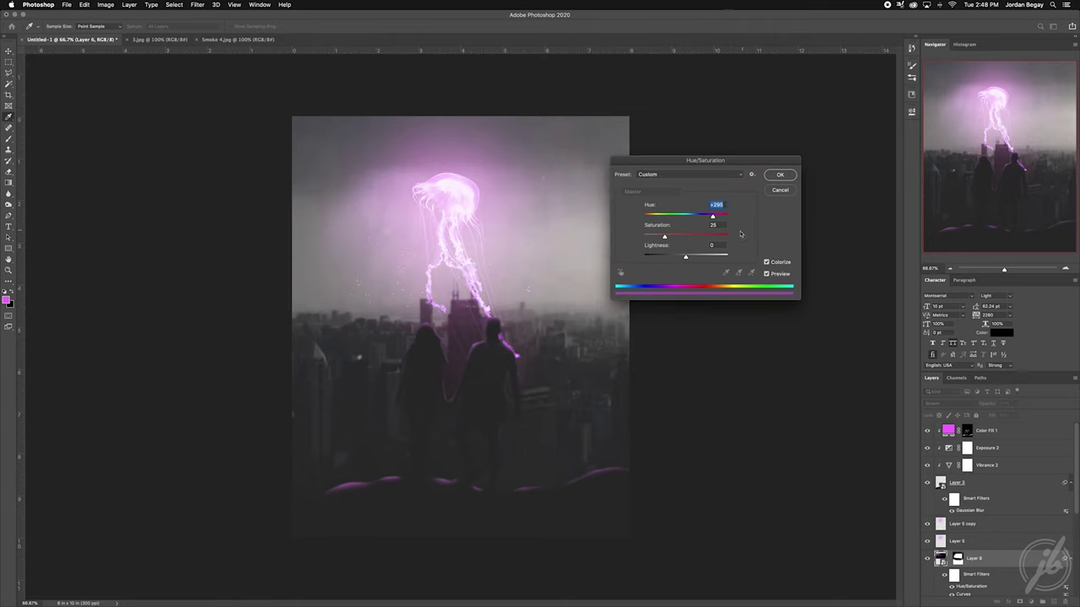
{"action": "left_click", "coordinate": [725, 236]}
{"action": "left_click", "coordinate": [770, 177]}
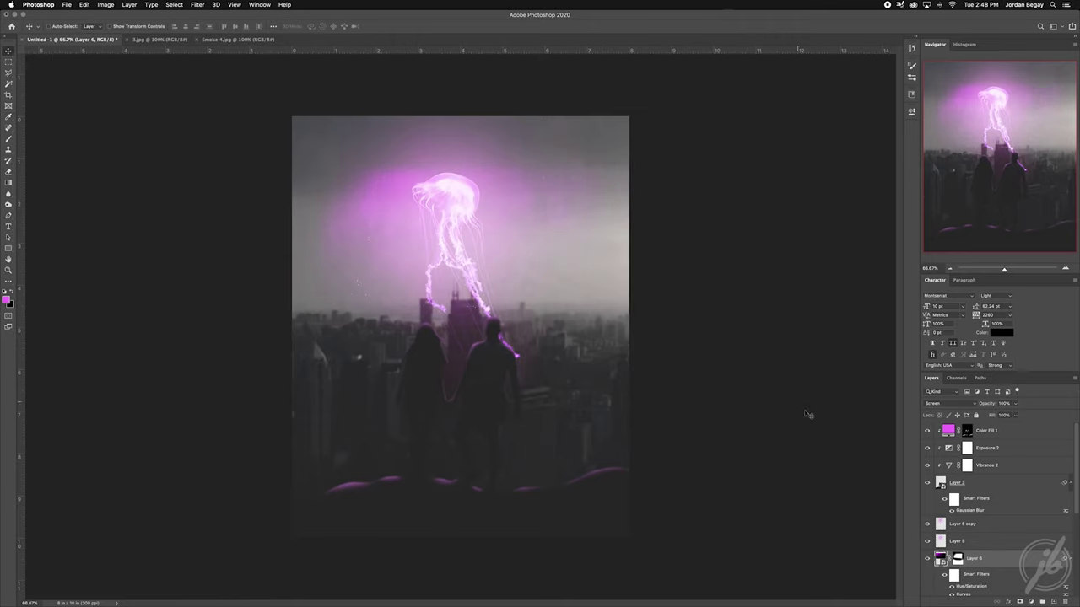
{"action": "scroll", "coordinate": [968, 582], "scroll_direction": "down", "scroll_amount": 1}
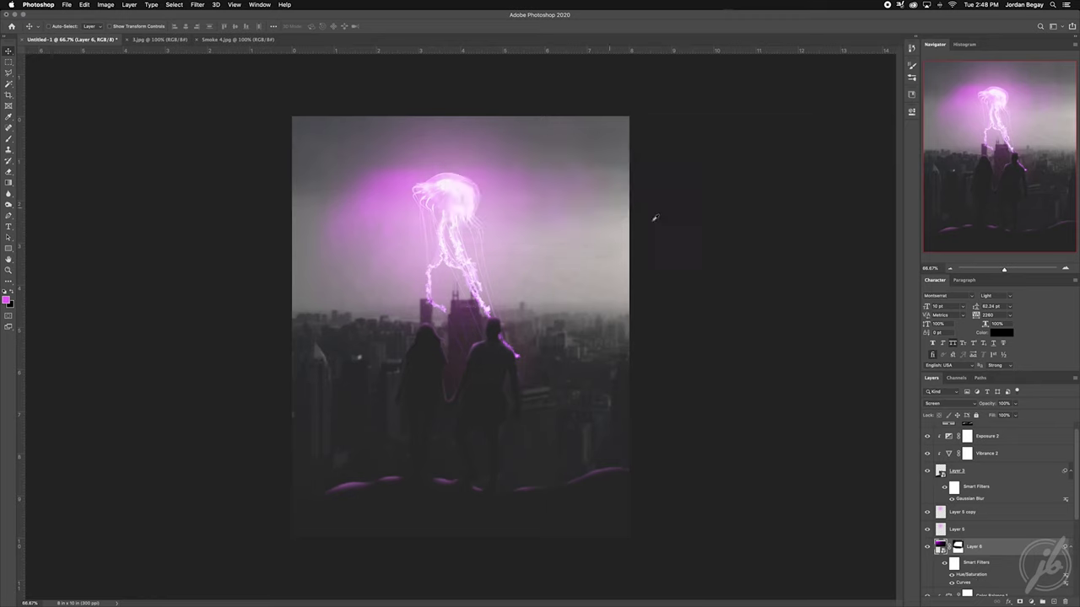
- Give Layer 6 a steeper contrast curve and duplicate it to intensify the rim light
{"action": "key", "text": "ctrl+m"}
{"action": "left_click_drag", "start_coordinate": [681, 276], "coordinate": [693, 276]}
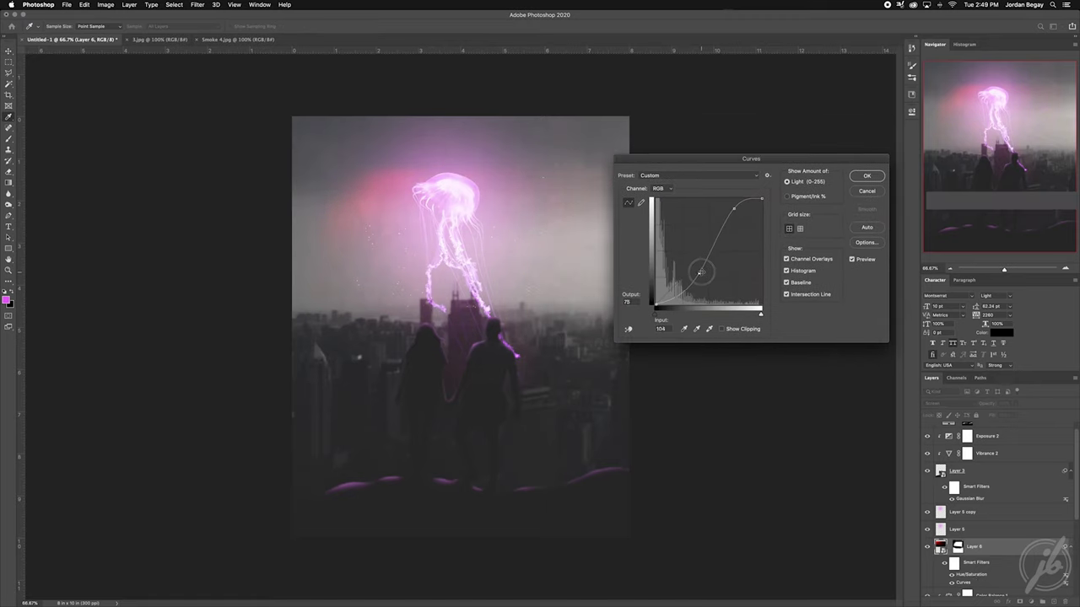
{"action": "left_click_drag", "start_coordinate": [733, 207], "coordinate": [740, 217]}
{"action": "left_click_drag", "start_coordinate": [693, 277], "coordinate": [716, 258]}
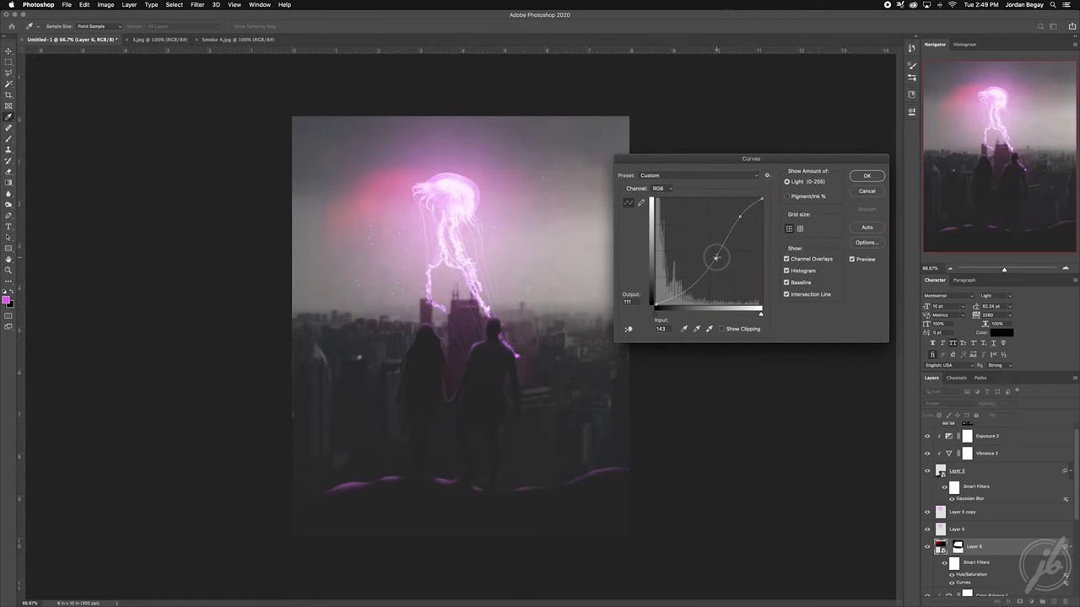
{"action": "key", "text": "Return"}
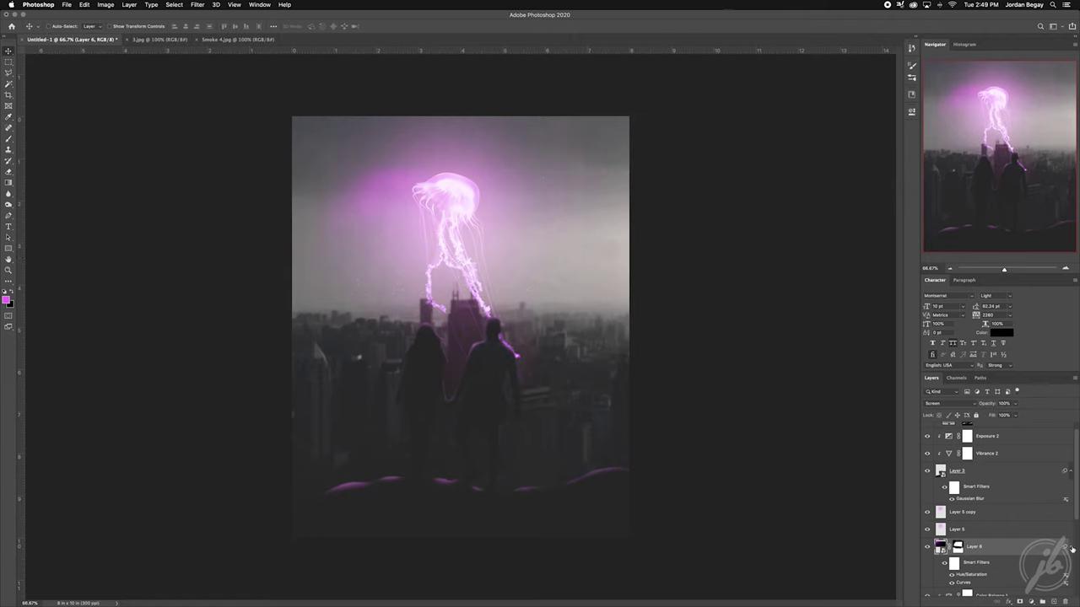
{"action": "key", "text": "ctrl+j"}
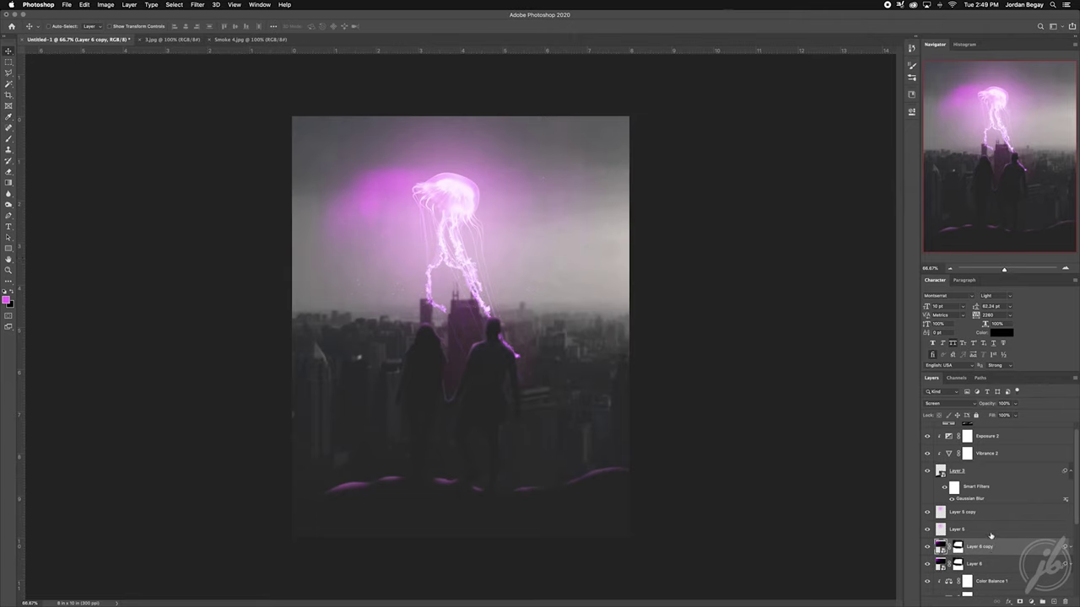
{"action": "key", "text": "alt+bracketright"}
{"action": "key", "text": "alt+bracketright"}
{"action": "scroll", "coordinate": [995, 550], "scroll_direction": "down", "scroll_amount": 4}
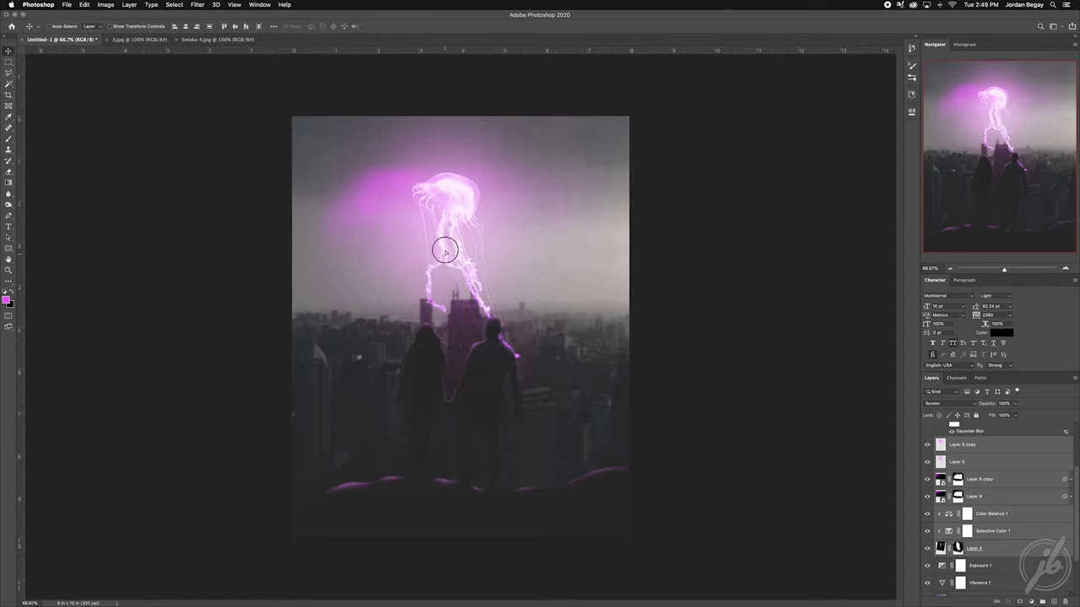
- Nudge the jellyfish slightly higher and select Color Fill 1 as the insertion point
{"action": "left_click_drag", "start_coordinate": [444, 250], "coordinate": [443, 243]}
{"action": "scroll", "coordinate": [961, 529], "scroll_direction": "up", "scroll_amount": 4}
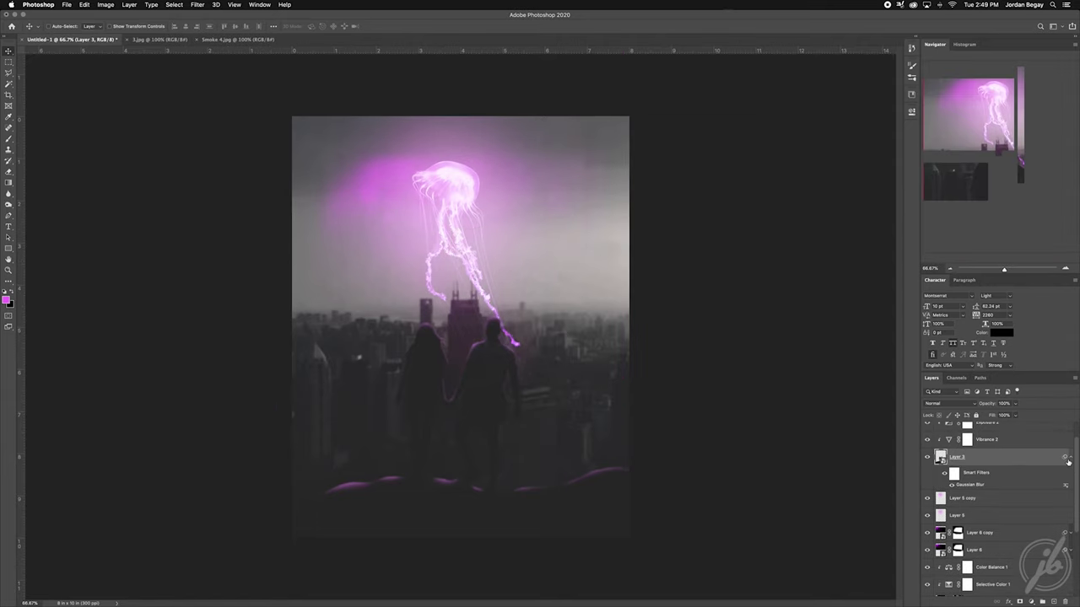
{"action": "left_click", "coordinate": [1011, 482]}
{"action": "left_click", "coordinate": [987, 431]}
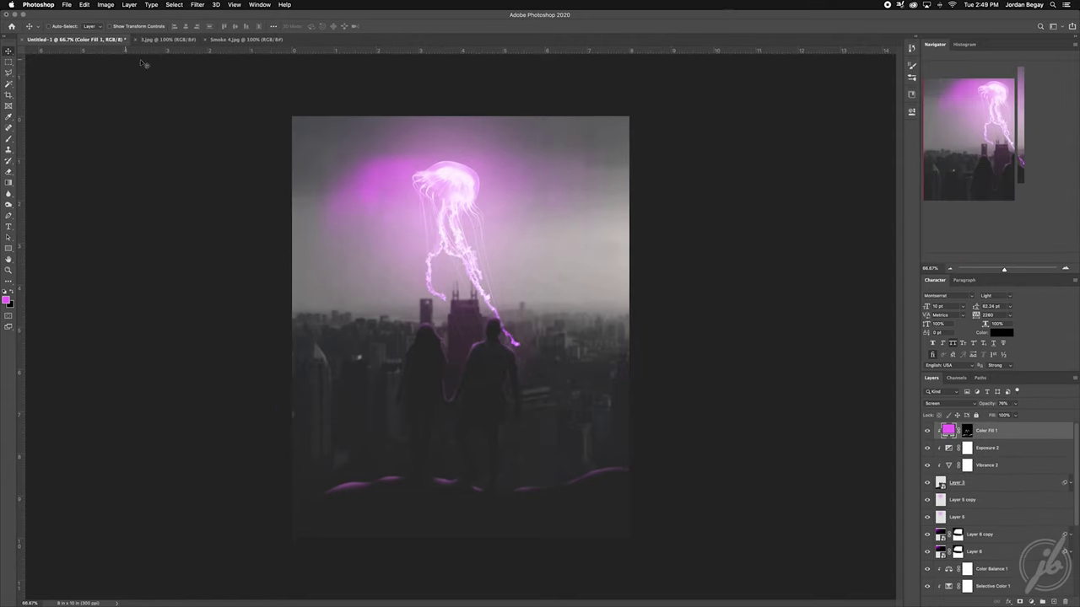
- Copy the 3.jpg dust texture into the composite, rotated 90° and scaled to cover the canvas
{"action": "left_click", "coordinate": [157, 40]}
{"action": "key", "text": "ctrl+a"}
{"action": "key", "text": "ctrl+c"}
{"action": "left_click", "coordinate": [122, 39]}
{"action": "key", "text": "ctrl+v"}
{"action": "key", "text": "ctrl+t"}
{"action": "mouse_move", "coordinate": [669, 441]}
{"action": "left_mouse_down"}
{"action": "mouse_move", "coordinate": [416, 470]}
{"action": "mouse_move", "coordinate": [542, 458]}
{"action": "mouse_move", "coordinate": [381, 155]}
{"action": "left_mouse_up"}
{"action": "left_click_drag", "start_coordinate": [284, 56], "coordinate": [292, 116]}
{"action": "key", "text": "Return"}
- Blend the dust texture in Screen mode and reshape its tone with Curves
{"action": "left_click", "coordinate": [949, 404]}
{"action": "left_click", "coordinate": [945, 473]}
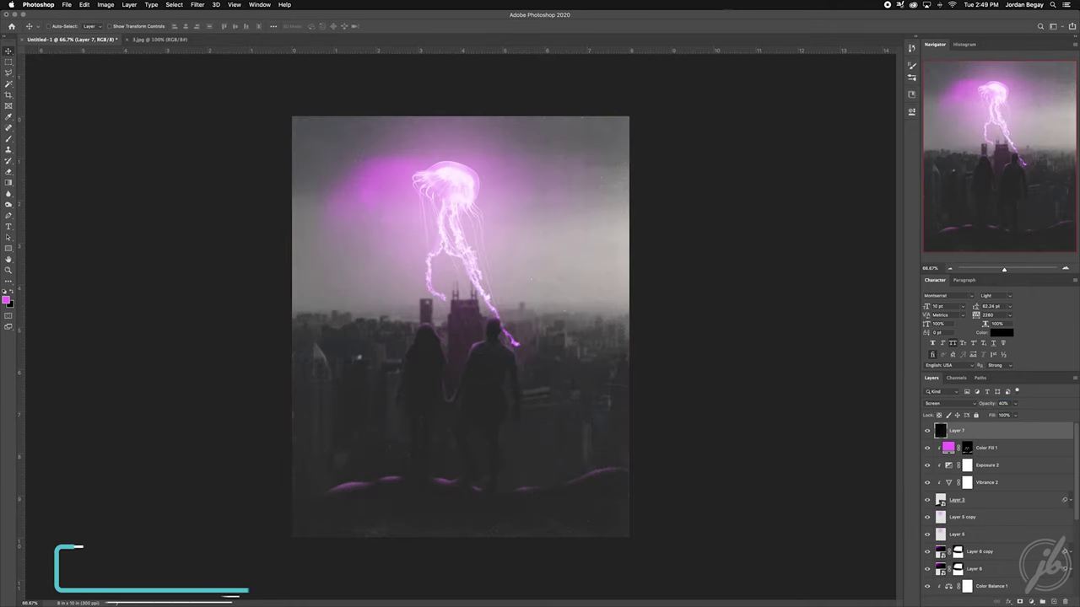
{"action": "key", "text": "ctrl+m"}
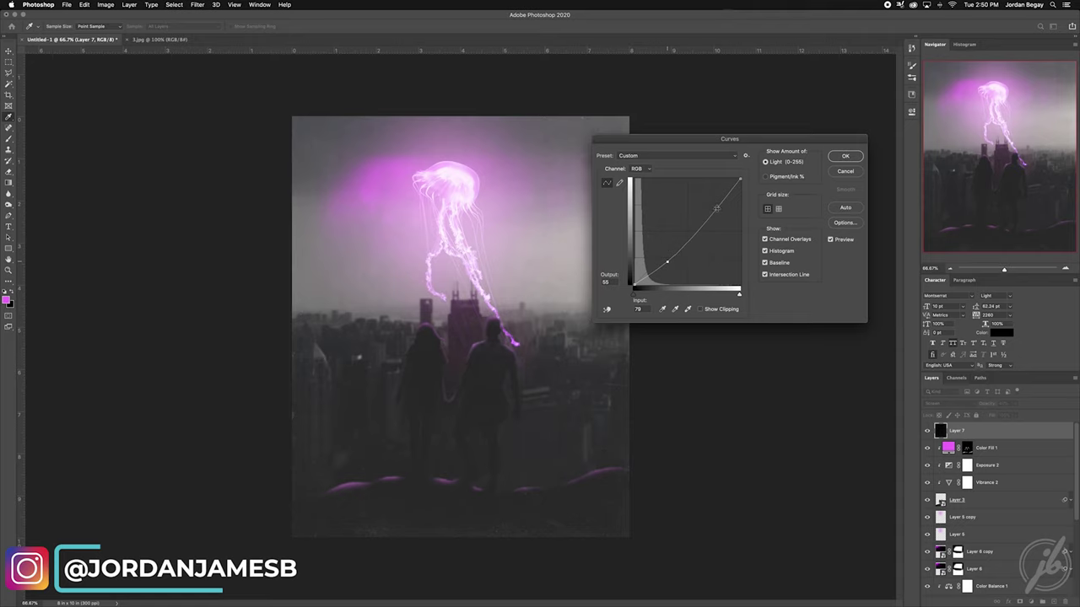
{"action": "left_click_drag", "start_coordinate": [715, 205], "coordinate": [714, 199]}
{"action": "left_click", "coordinate": [847, 171]}
- Stamp the visible composition onto a new layer above Color Fill 1
{"action": "left_click", "coordinate": [940, 446]}
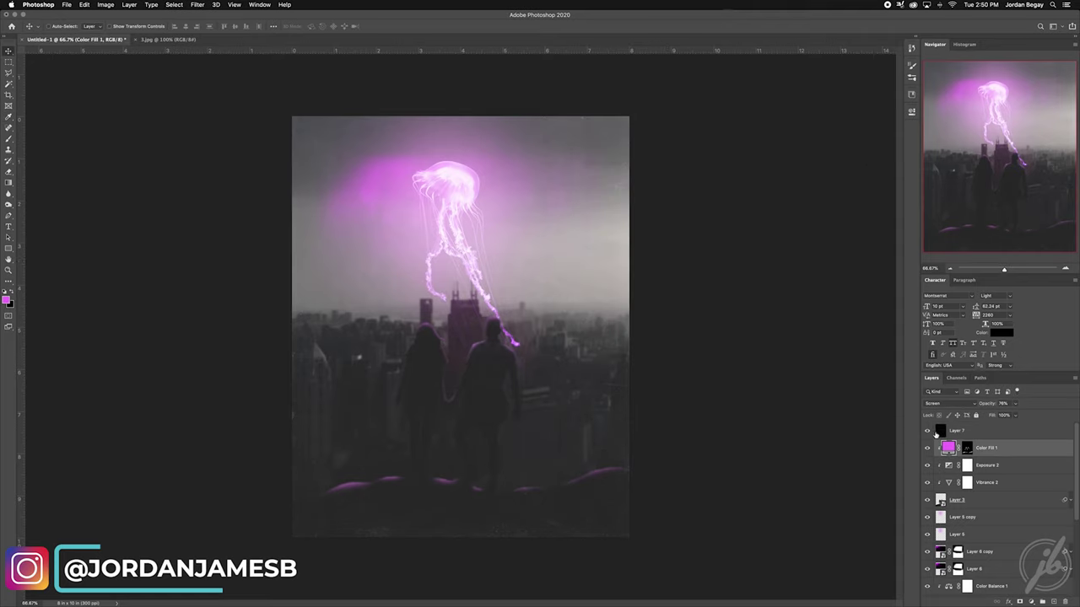
{"action": "key", "text": "ctrl+shift+alt+n"}
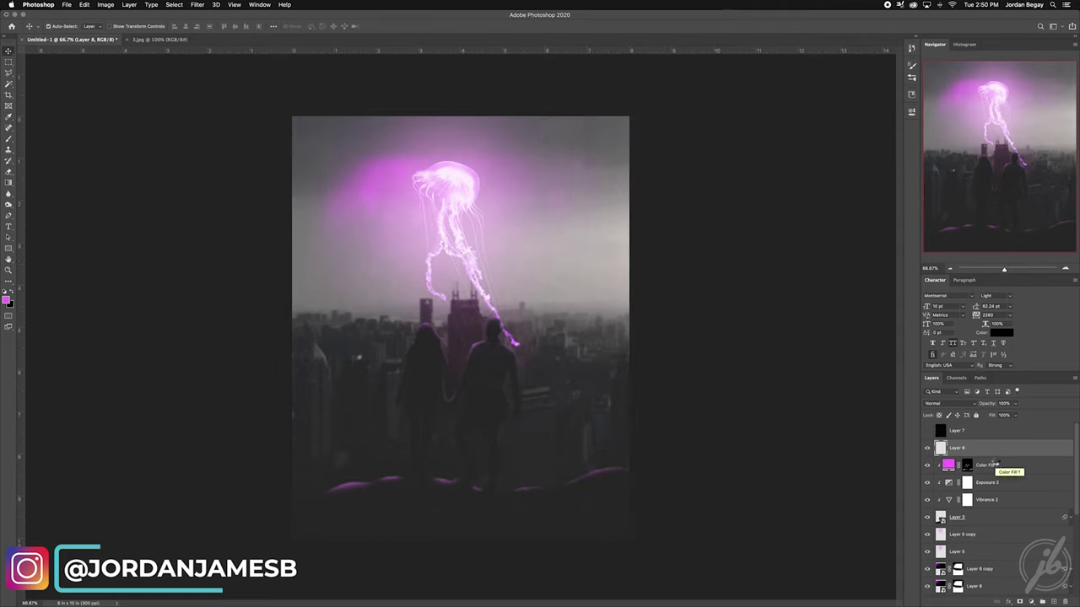
{"action": "key", "text": "ctrl+shift+alt+e"}
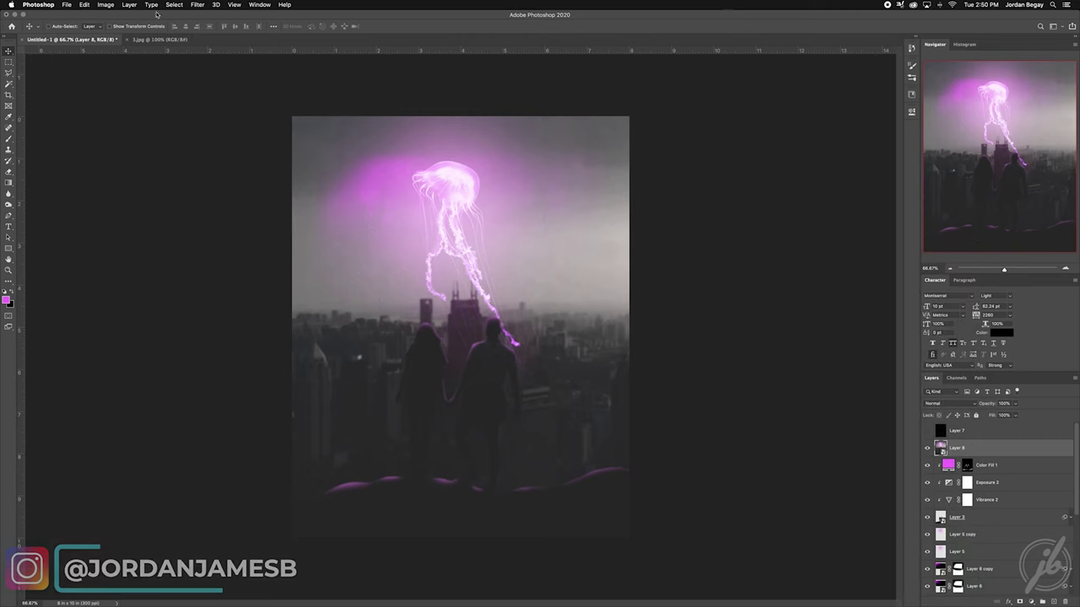
{"action": "left_click", "coordinate": [196, 4]}
- Grade Layer 8 in Camera Raw with clarity, dehaze, texture and tone tweaks, then add a lower-gamma Exposure layer
{"action": "left_click", "coordinate": [232, 54]}
{"action": "mouse_move", "coordinate": [750, 313]}
{"action": "left_mouse_down"}
{"action": "mouse_move", "coordinate": [761, 328]}
{"action": "mouse_move", "coordinate": [746, 279]}
{"action": "left_mouse_up"}
{"action": "left_click_drag", "start_coordinate": [750, 266], "coordinate": [755, 266]}
{"action": "left_click_drag", "start_coordinate": [750, 253], "coordinate": [752, 239]}
{"action": "left_click_drag", "start_coordinate": [750, 226], "coordinate": [751, 225]}
{"action": "left_click_drag", "start_coordinate": [749, 212], "coordinate": [749, 214]}
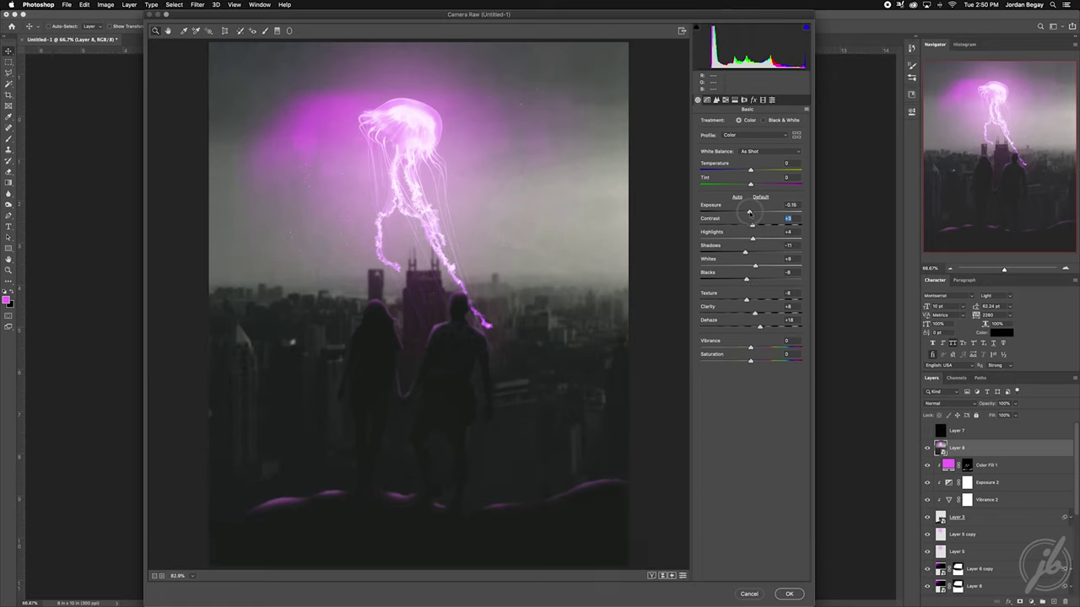
{"action": "key", "text": "Return"}
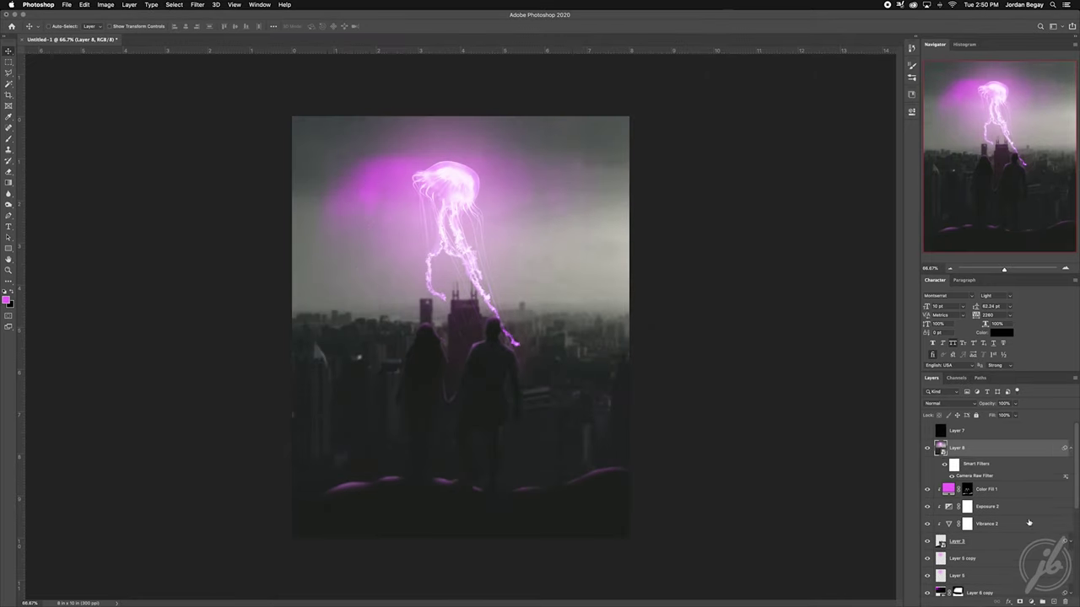
{"action": "mouse_move", "coordinate": [816, 188]}
{"action": "left_mouse_down"}
{"action": "mouse_move", "coordinate": [825, 190]}
{"action": "mouse_move", "coordinate": [815, 158]}
{"action": "left_mouse_up"}
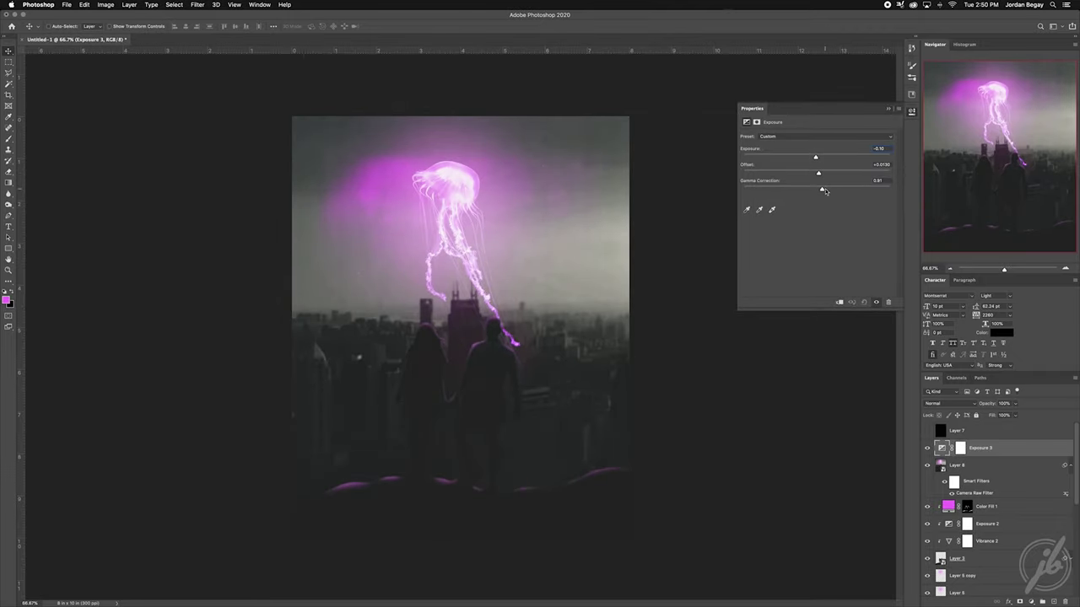
{"action": "left_click", "coordinate": [890, 112]}
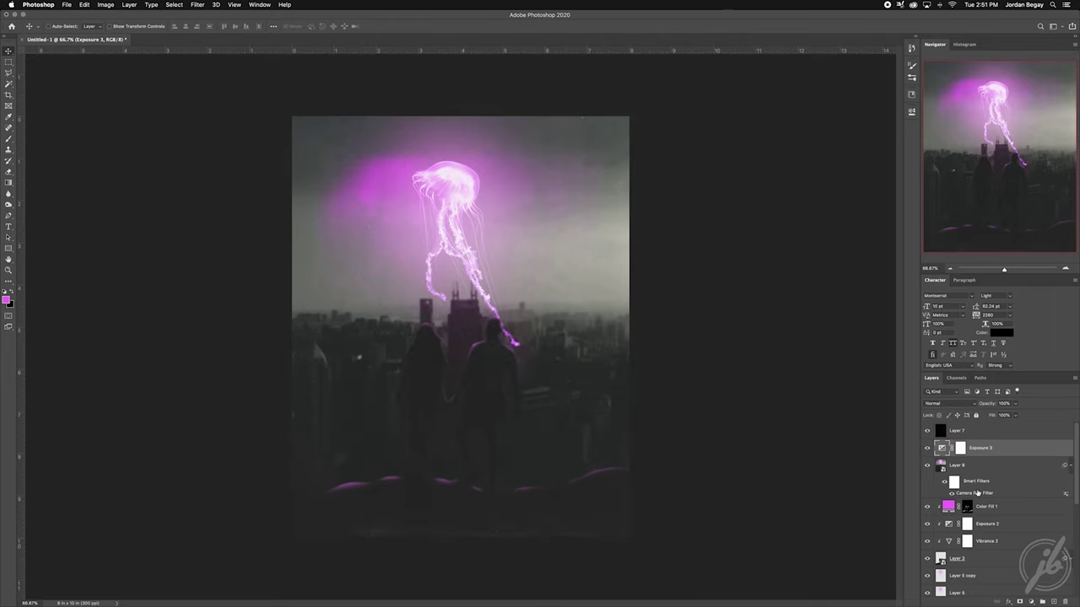
- Scale the jellyfish up slightly and move it higher in the sky
{"action": "scroll", "coordinate": [978, 506], "scroll_direction": "down", "scroll_amount": 5}
{"action": "key", "text": "ctrl+t"}
{"action": "key", "text": "Return"}
{"action": "left_click_drag", "start_coordinate": [449, 408], "coordinate": [450, 434]}
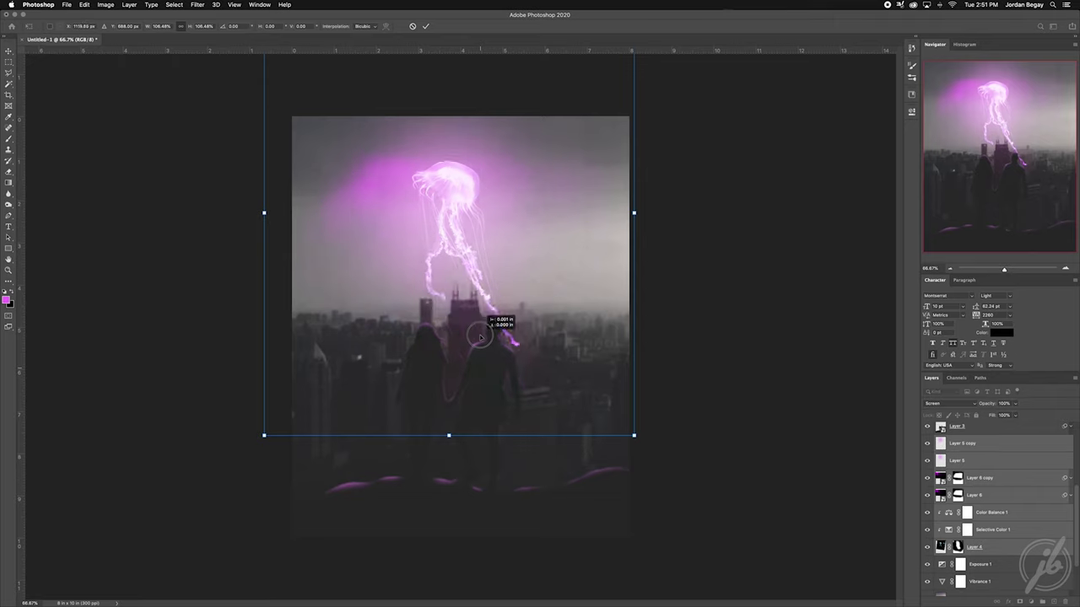
{"action": "left_click_drag", "start_coordinate": [496, 374], "coordinate": [498, 342]}
{"action": "key", "text": "Return"}
- Convert Layer 9 to a smart object and turn the Exposure 3 darkening back on
{"action": "scroll", "coordinate": [1012, 514], "scroll_direction": "up", "scroll_amount": 5}
{"action": "right_click", "coordinate": [1004, 507]}
{"action": "left_click", "coordinate": [945, 356]}
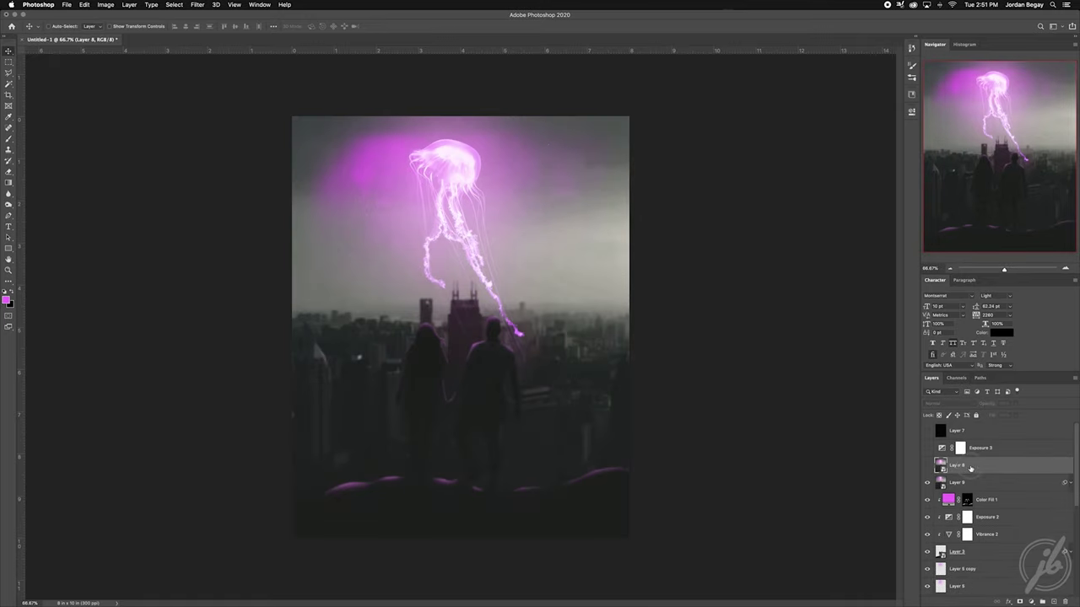
{"action": "left_click", "coordinate": [927, 448]}
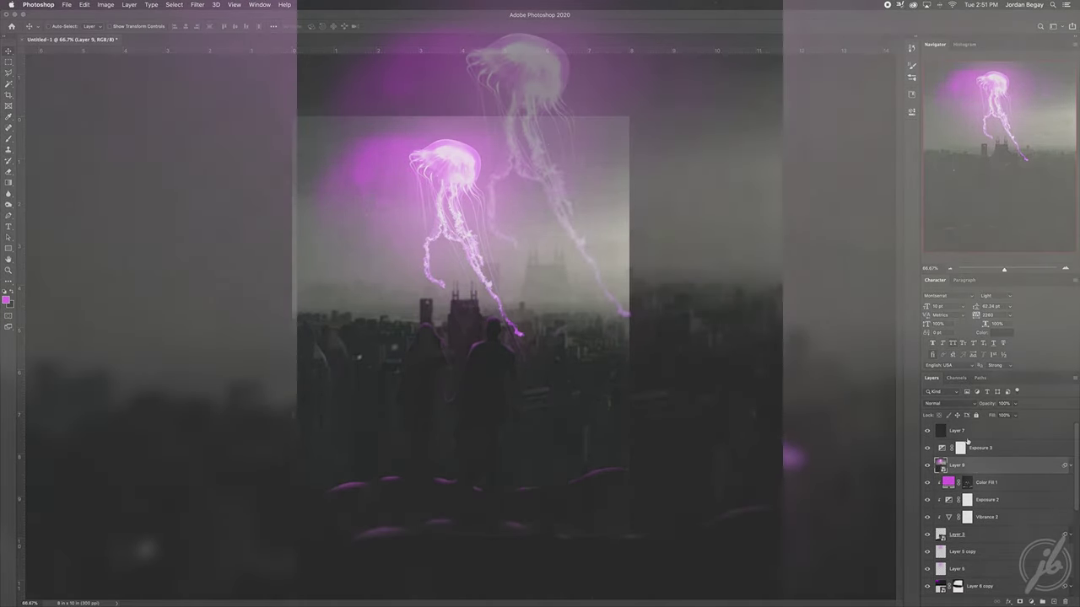